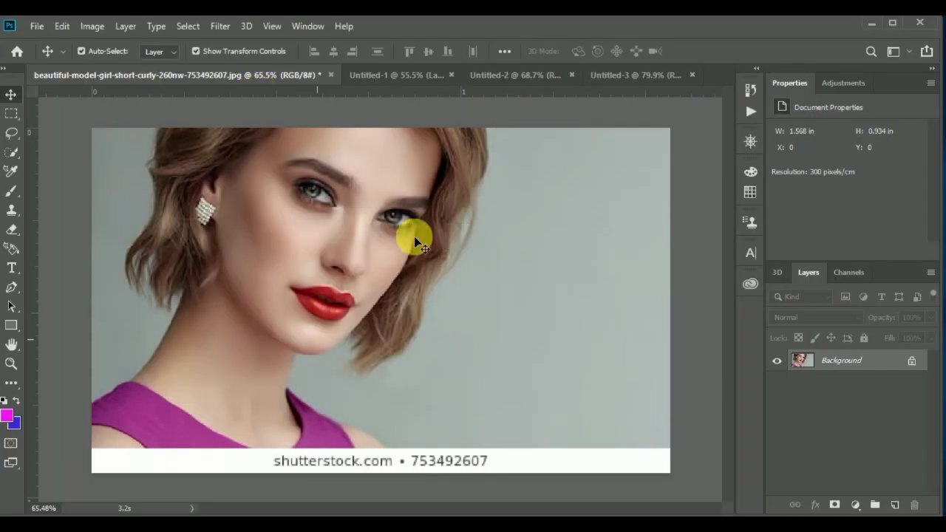
Step: Look through the Untitled-1, -2 and -3 portraits, then return to the red-lipped model photo
left_click(392, 78)
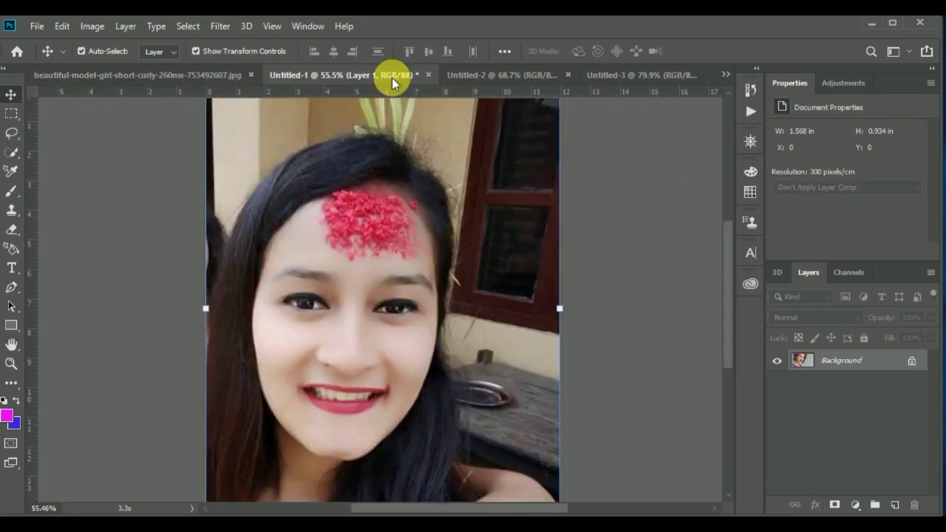
left_click(479, 75)
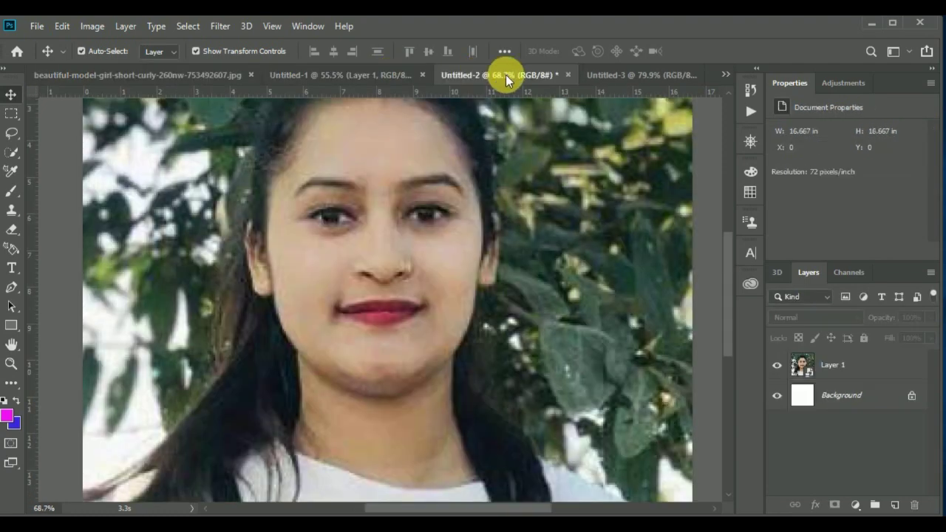
left_click(593, 75)
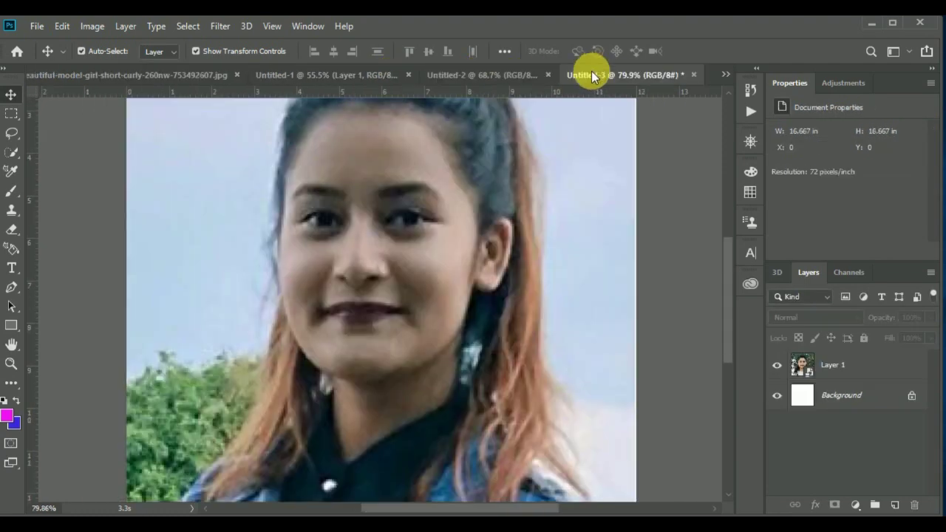
left_click(497, 75)
scroll(362, 259, "down", 1)
scroll(362, 259, "down", 1)
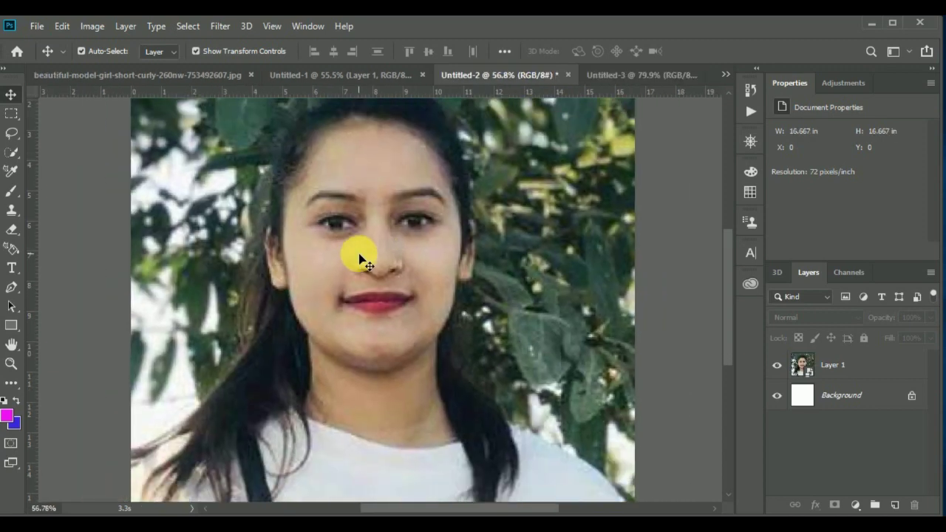
scroll(362, 259, "down", 1)
left_click(622, 75)
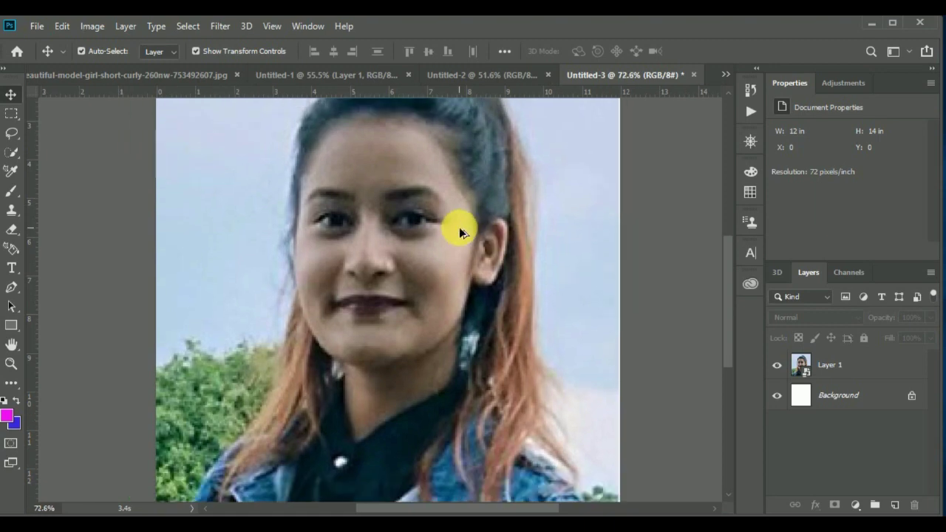
left_click(229, 75)
scroll(318, 304, "up", 1)
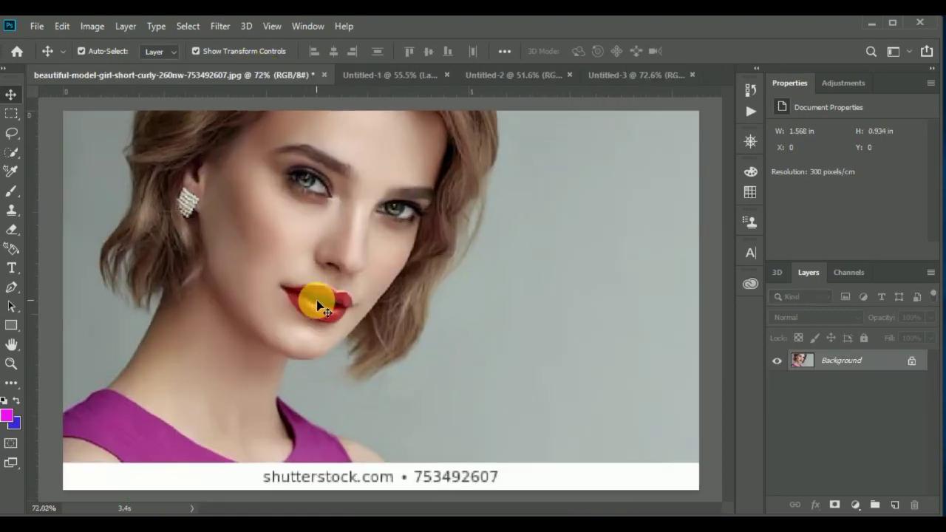
scroll(318, 304, "up", 1)
scroll(318, 304, "up", 1)
scroll(317, 305, "up", 1)
scroll(317, 304, "up", 1)
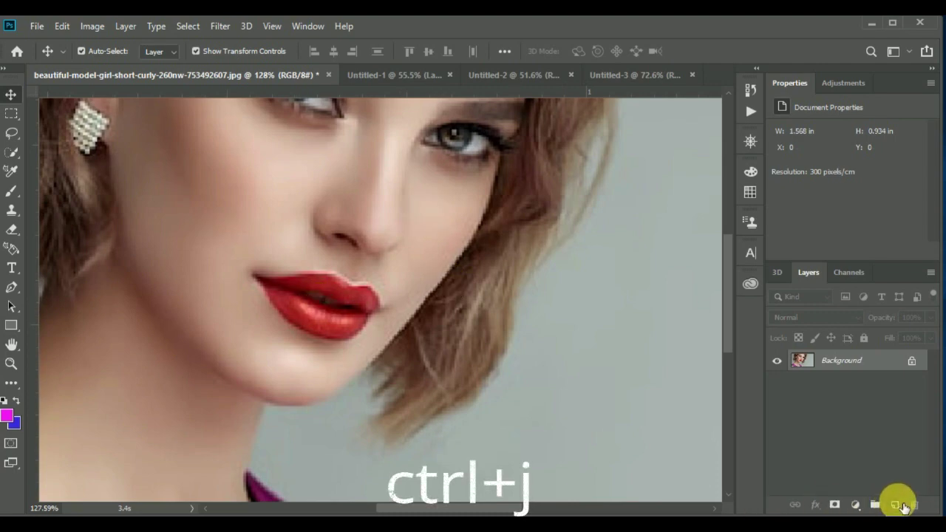
Step: Duplicate the photo to Layer 1, hide Background, and add an empty Layer 2
key("ctrl+j")
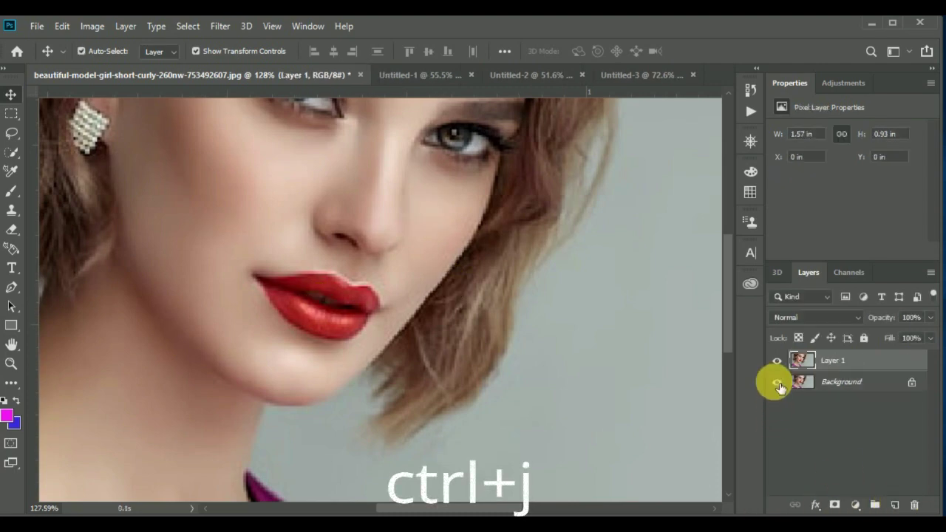
left_click(776, 381)
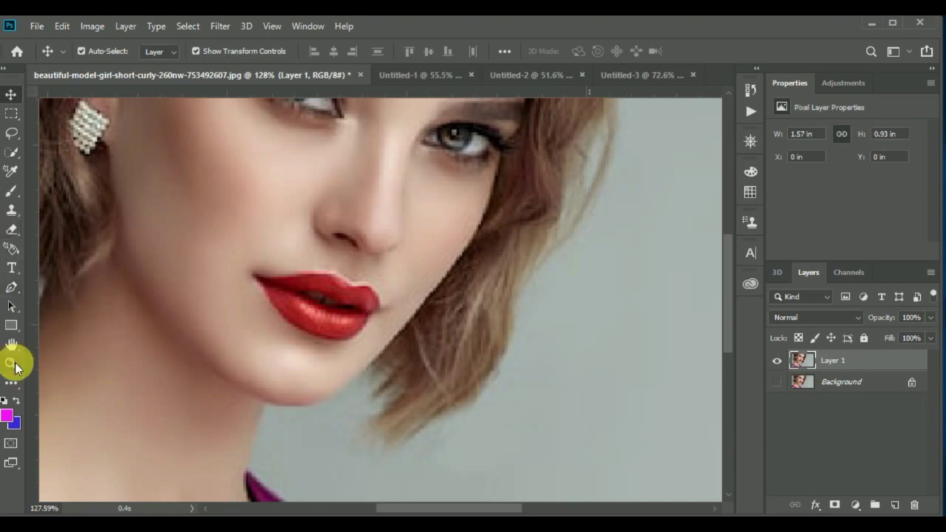
left_click(894, 505)
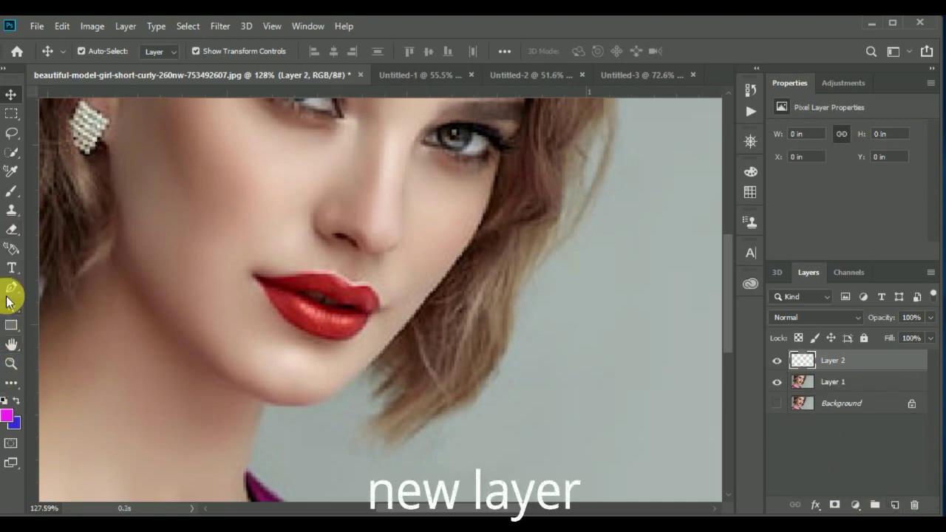
Step: Choose the Brush tool with a 10 px brush size
left_click(11, 194)
left_click(43, 191)
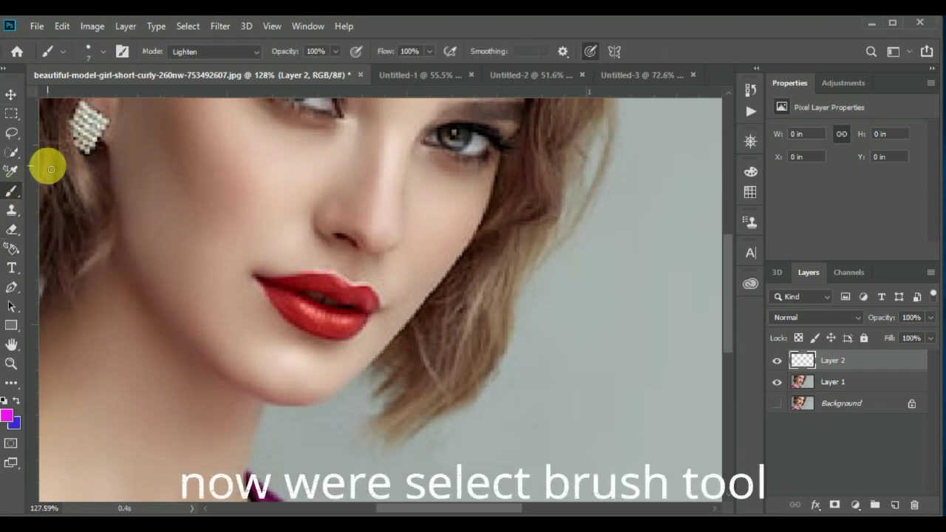
left_click(103, 51)
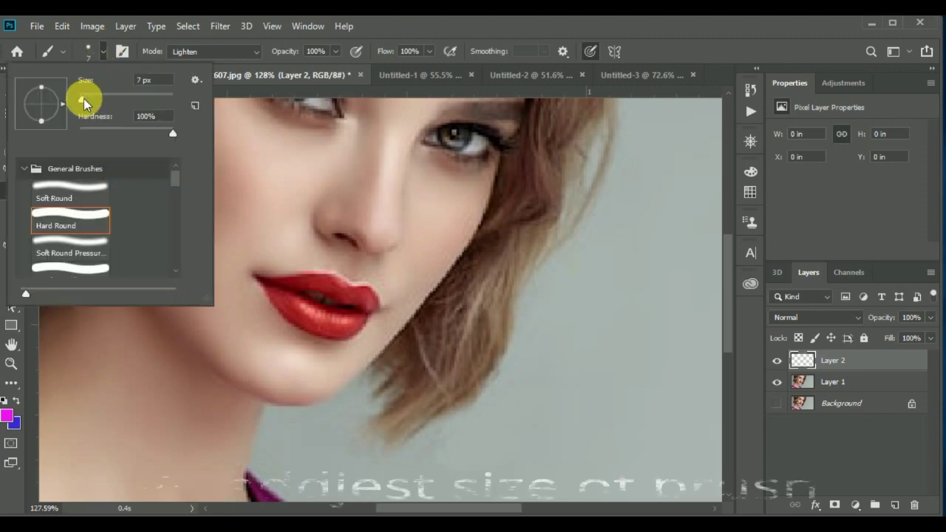
left_click(83, 98)
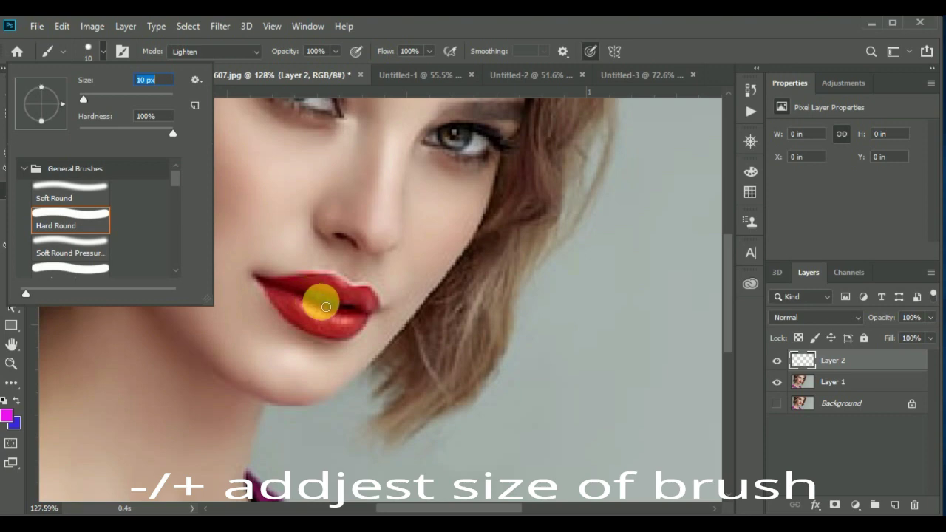
key("Return")
scroll(360, 316, "up", 2)
scroll(362, 319, "up", 2)
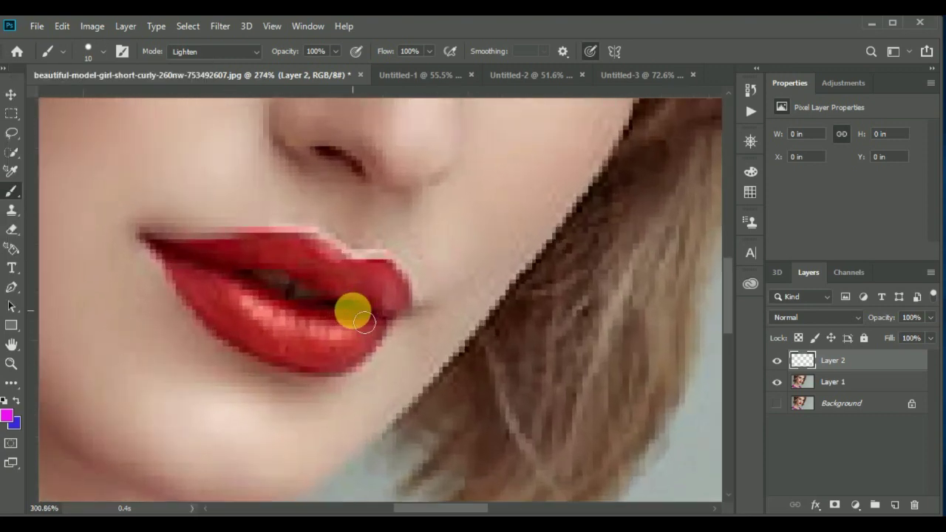
Step: Paint magenta over the model's upper and lower lips on Layer 2
left_click(180, 244)
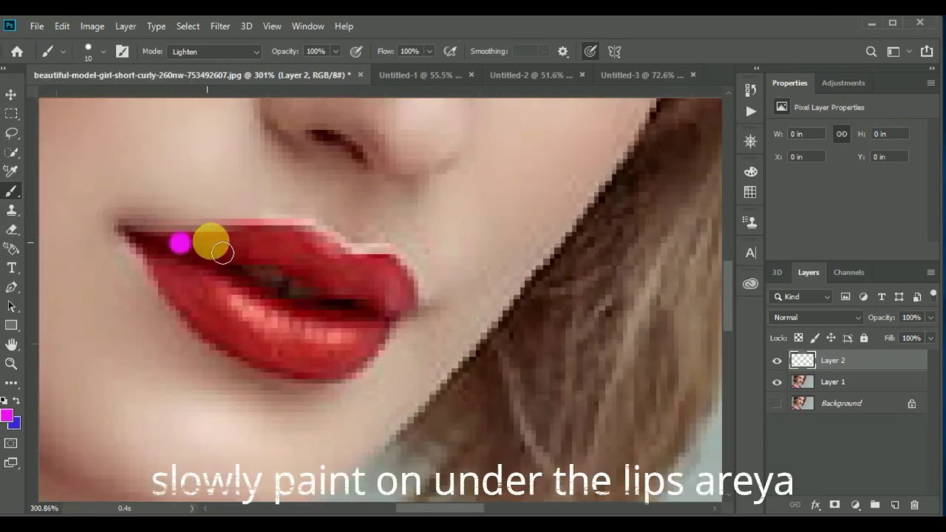
mouse_move(222, 252)
left_mouse_down()
mouse_move(282, 243)
mouse_move(392, 273)
left_mouse_up()
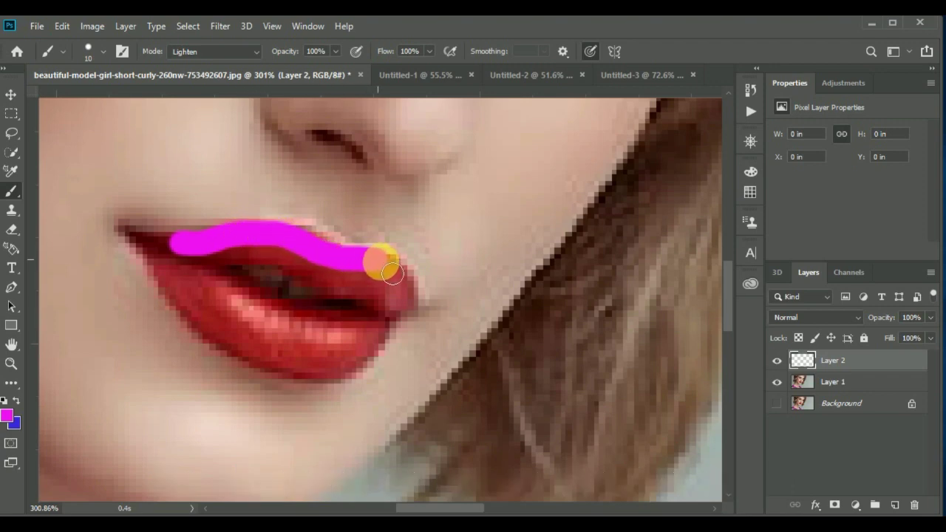
mouse_move(407, 319)
left_mouse_down()
mouse_move(359, 293)
mouse_move(161, 241)
mouse_move(365, 283)
mouse_move(271, 308)
mouse_move(158, 256)
mouse_move(288, 370)
mouse_move(301, 351)
mouse_move(151, 249)
mouse_move(231, 244)
mouse_move(359, 268)
mouse_move(341, 338)
mouse_move(158, 266)
mouse_move(251, 361)
mouse_move(242, 356)
mouse_move(303, 352)
mouse_move(299, 368)
mouse_move(272, 342)
left_mouse_up()
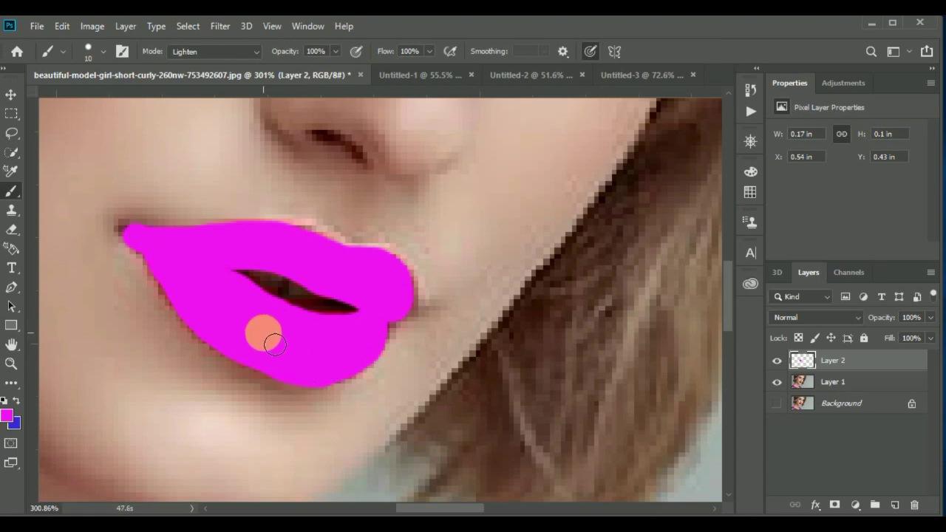
scroll(274, 345, "down", 2)
scroll(274, 344, "down", 1)
scroll(271, 343, "up", 1)
scroll(270, 341, "up", 1)
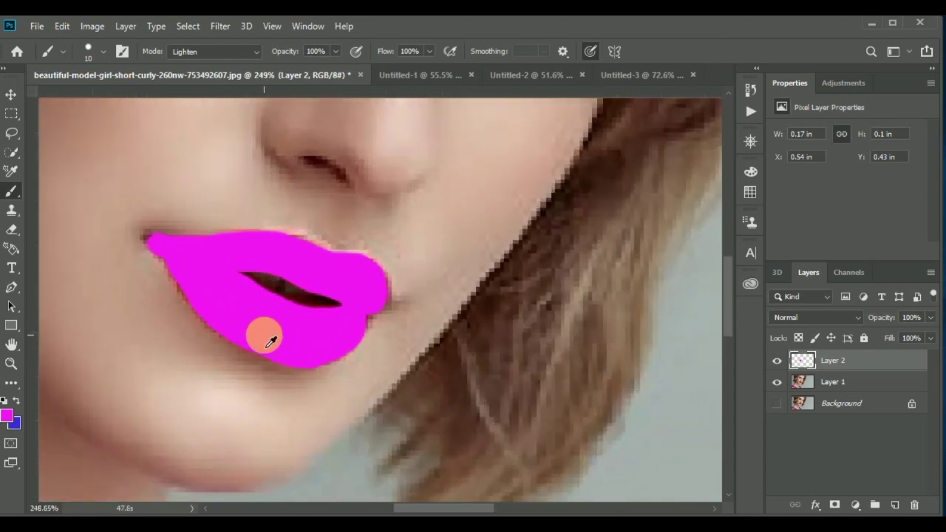
scroll(270, 342, "down", 1)
scroll(260, 333, "down", 1)
scroll(262, 333, "down", 1)
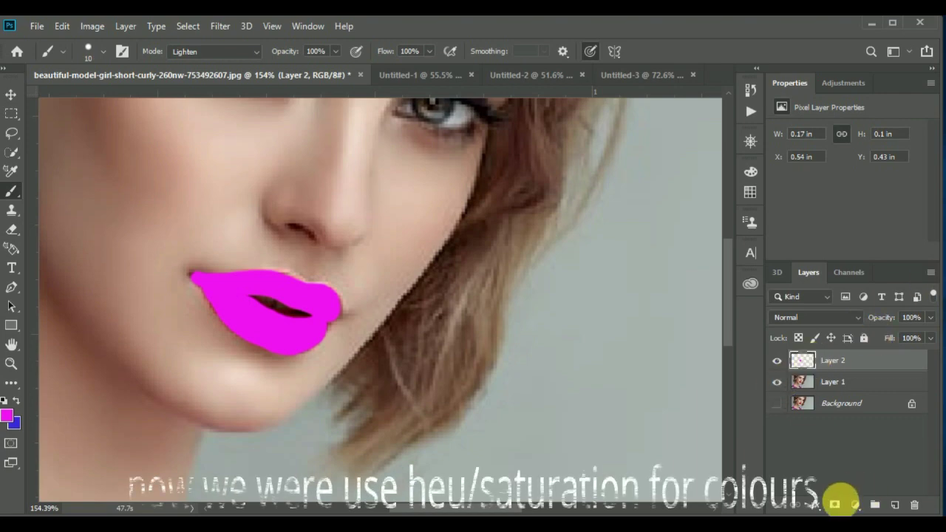
Step: Add a Hue/Saturation adjustment layer above Layer 2 at Hue +2, Saturation -9
left_click(854, 504)
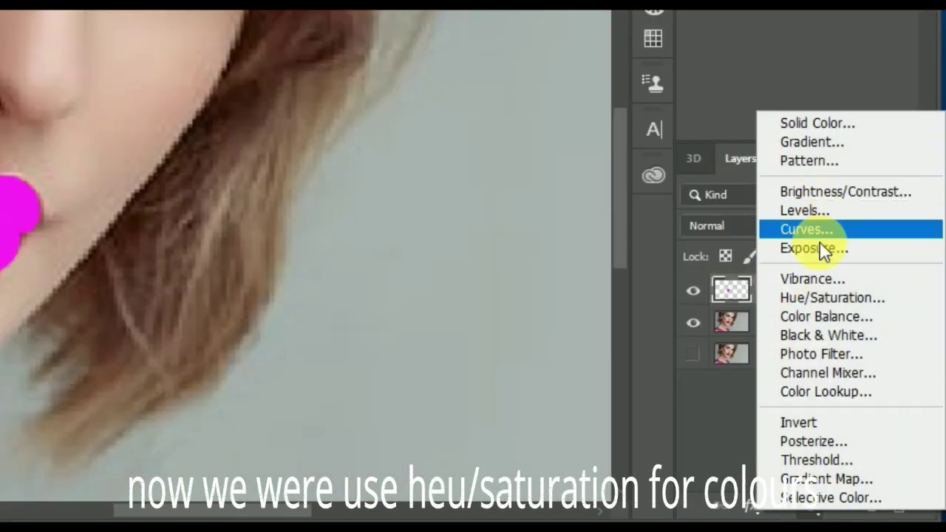
left_click(856, 365)
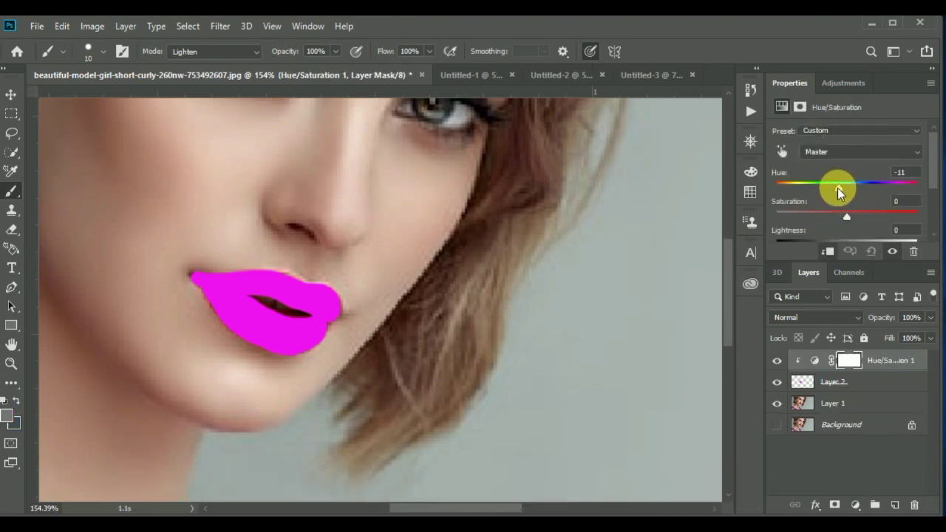
left_click_drag(837, 188, 858, 217)
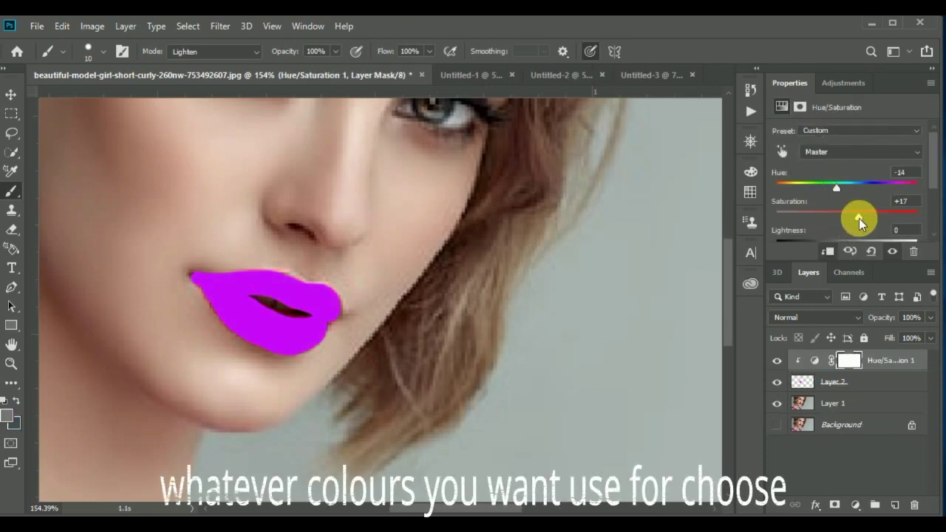
left_click_drag(843, 189, 850, 219)
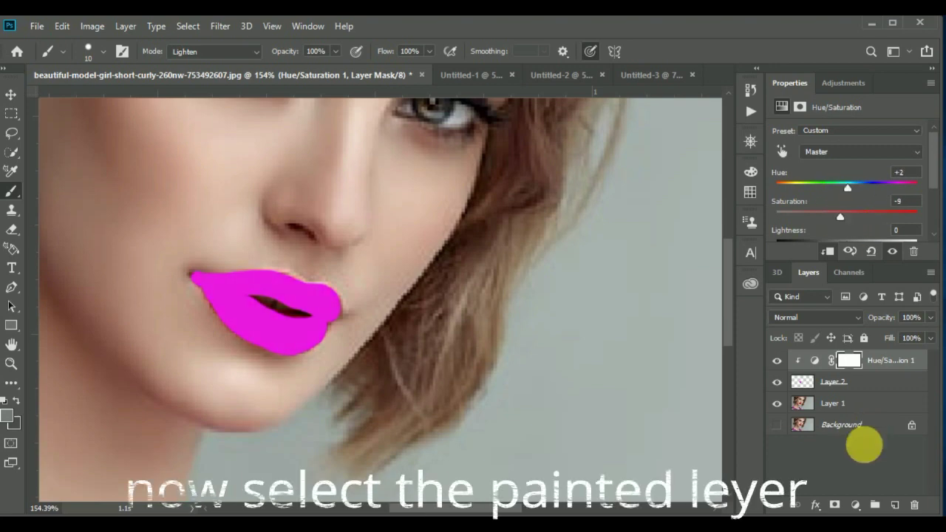
Step: Select Layer 2 and set its blend mode to Lighten
left_click(801, 382)
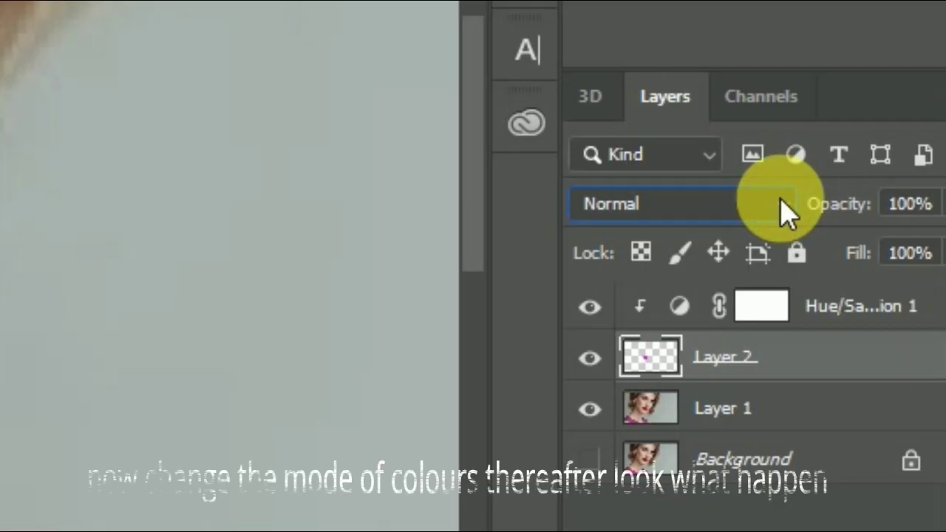
left_click(857, 315)
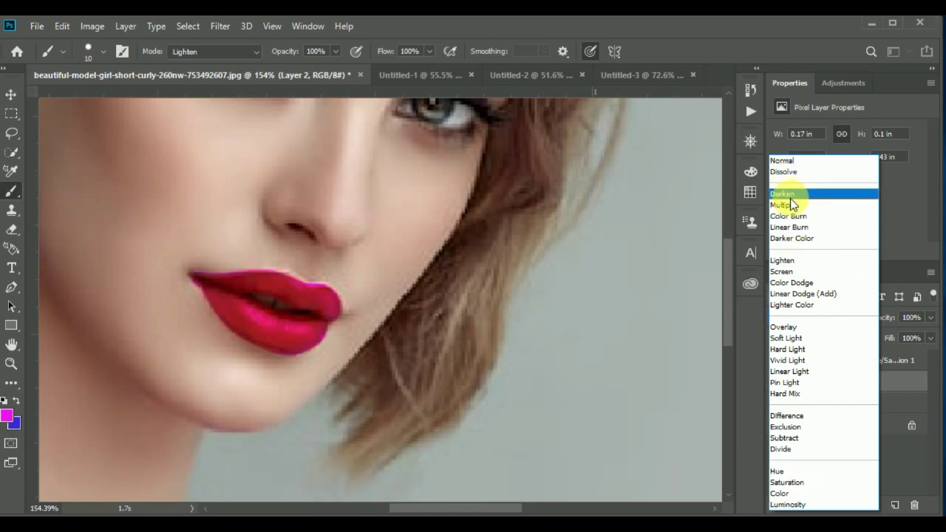
left_click(788, 263)
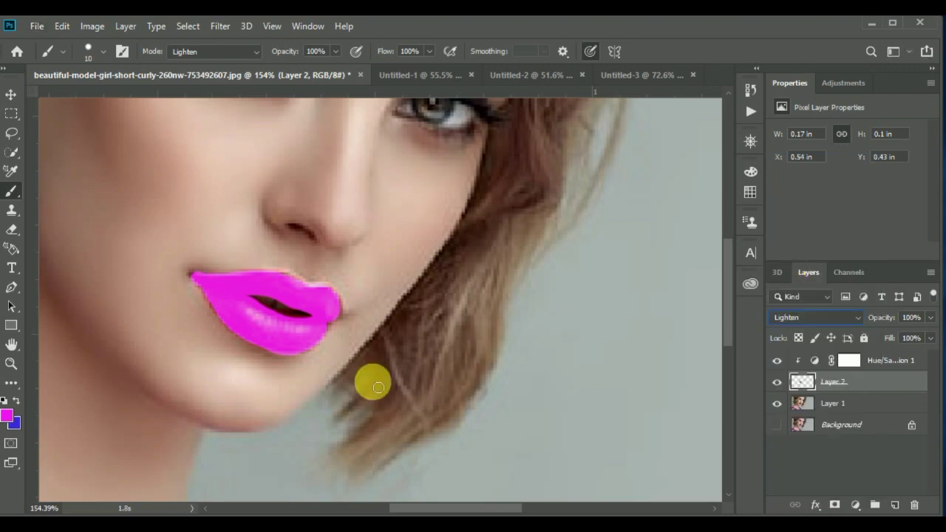
Step: Dismiss the View menu, switch to the Move tool, and fit the portrait in view
left_click(272, 25)
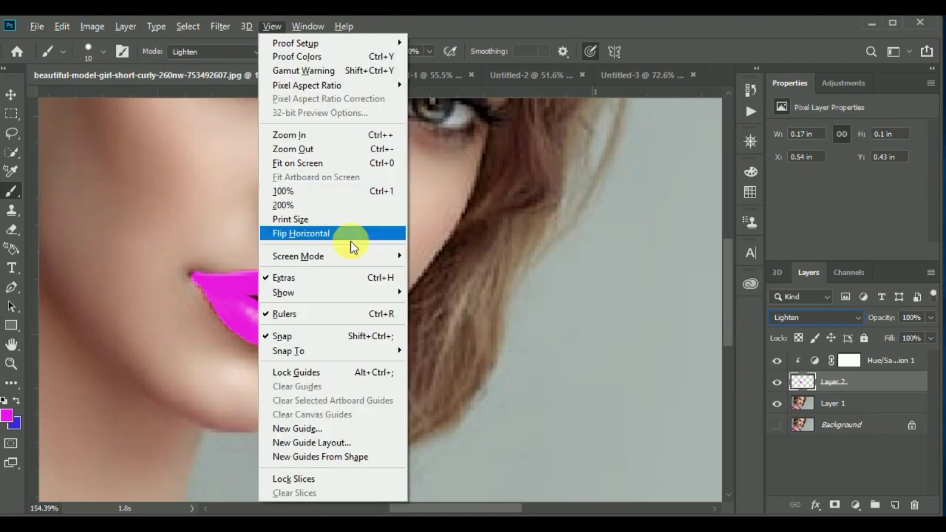
left_click(536, 292)
left_click(568, 319)
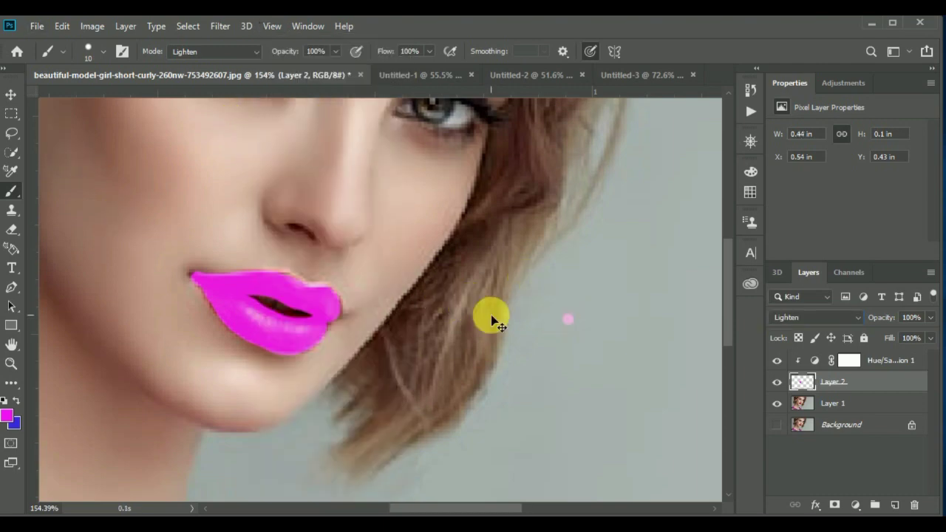
key("v")
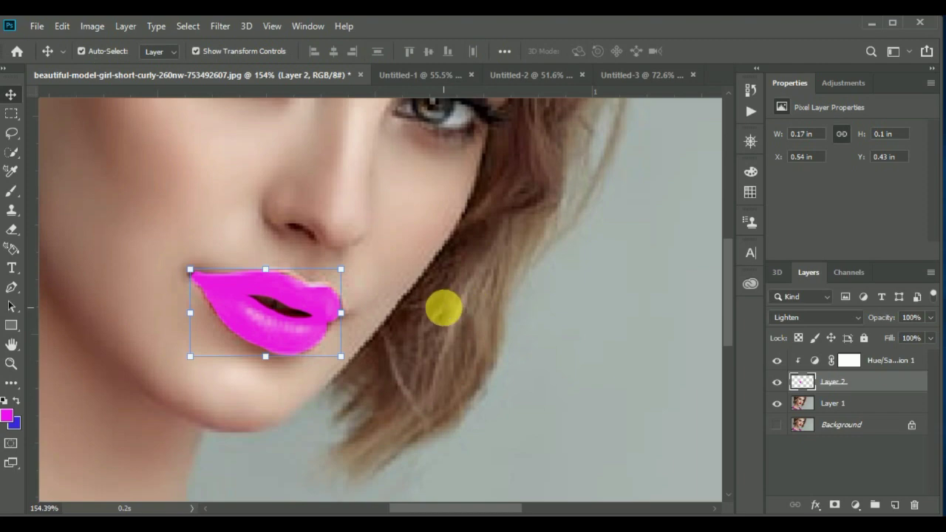
key("ctrl+minus")
key("ctrl+minus")
left_click(452, 336)
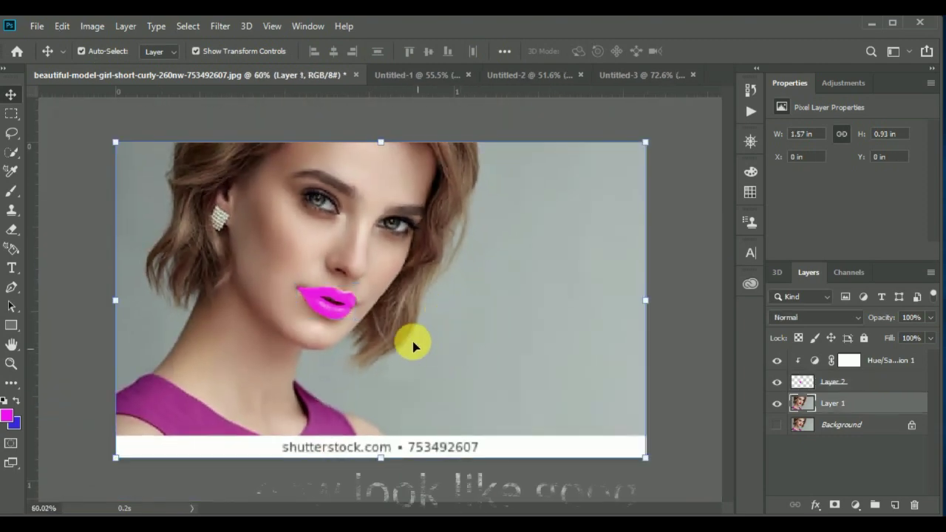
key("ctrl+0")
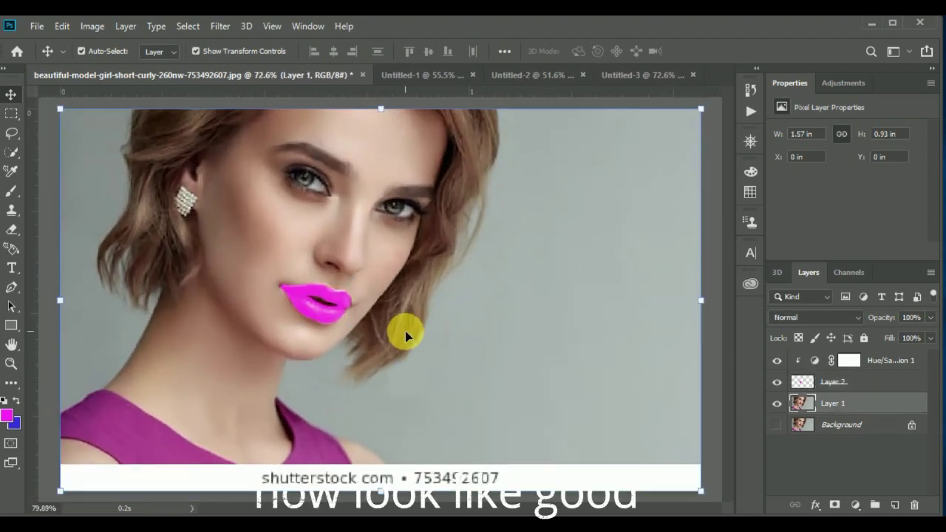
Step: Review the magenta-lipped portrait, ending with Layer 1 selected
scroll(405, 337, "up", 1)
scroll(403, 334, "down", 2)
scroll(404, 334, "down", 1)
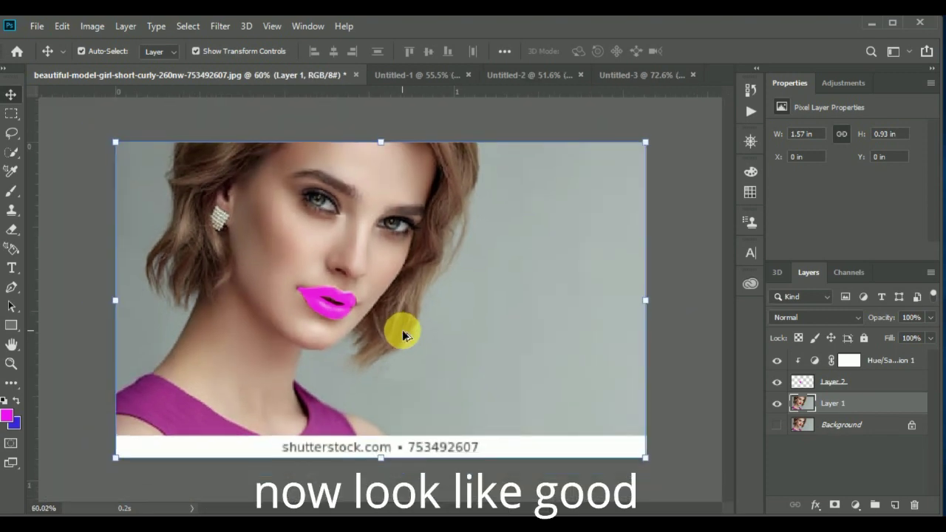
scroll(404, 334, "down", 1)
left_click(687, 240)
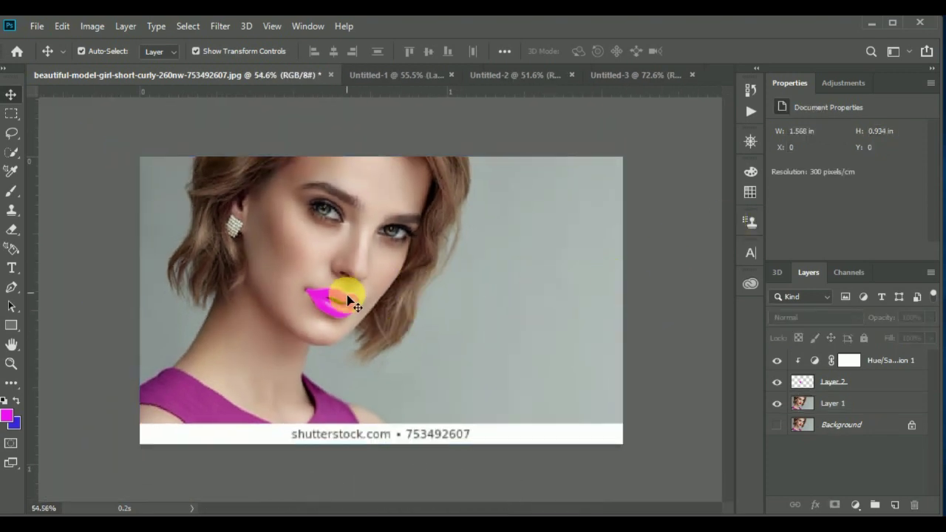
scroll(352, 314, "up", 2)
scroll(352, 314, "up", 2)
scroll(352, 314, "up", 4)
scroll(352, 314, "up", 3)
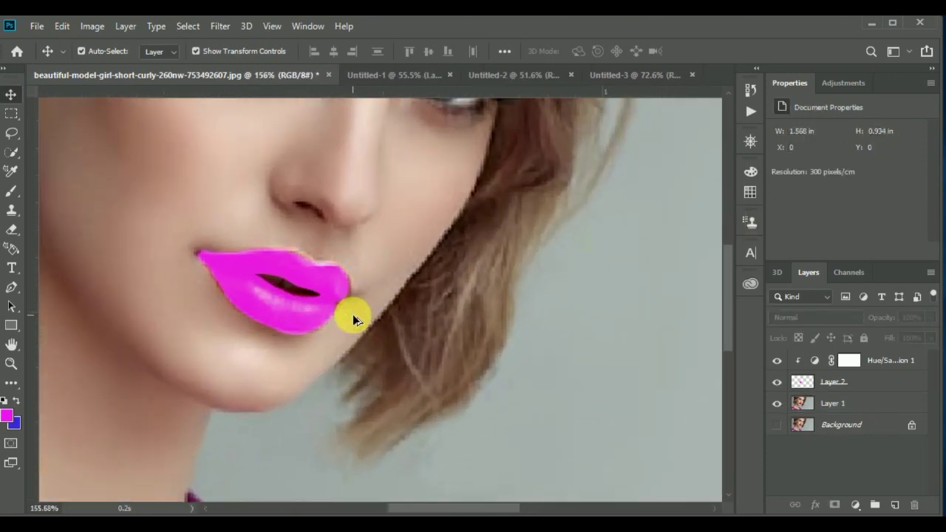
scroll(353, 314, "up", 1)
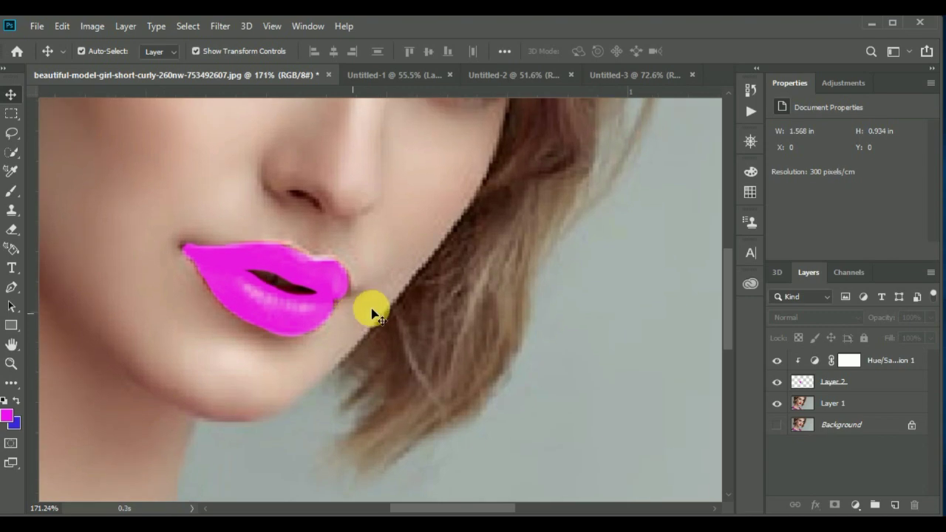
scroll(531, 318, "down", 3)
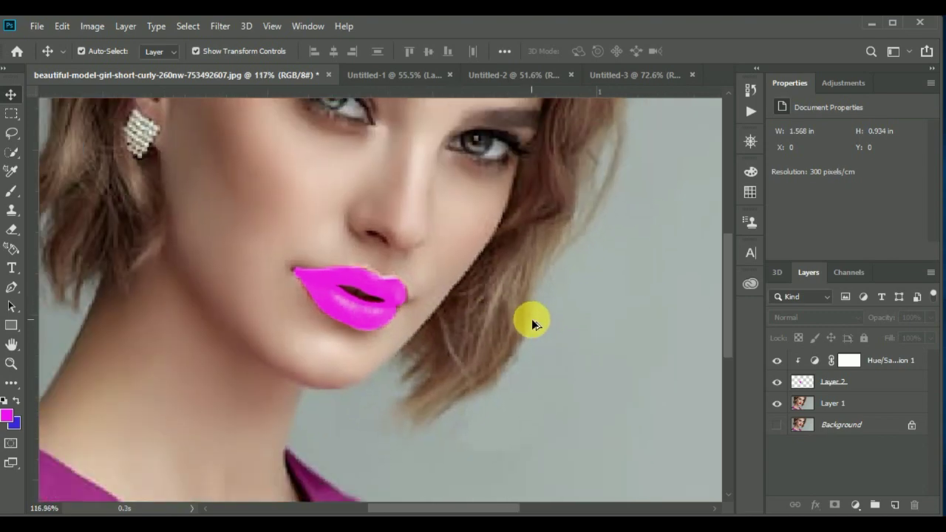
scroll(532, 318, "down", 3)
scroll(532, 318, "down", 2)
scroll(561, 322, "down", 1)
left_click(576, 325)
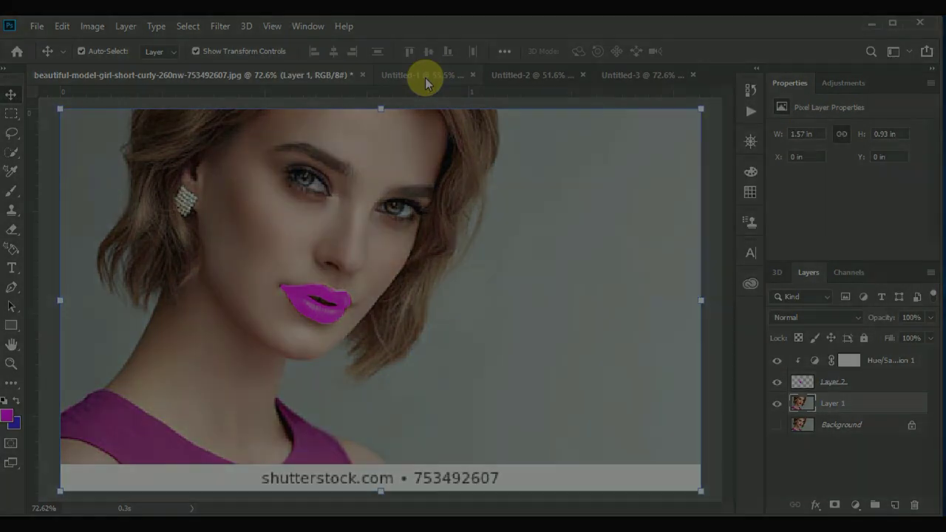
Step: On Untitled-1, zoom into the face, add an empty Layer 2, and choose the Brush tool
left_click(425, 79)
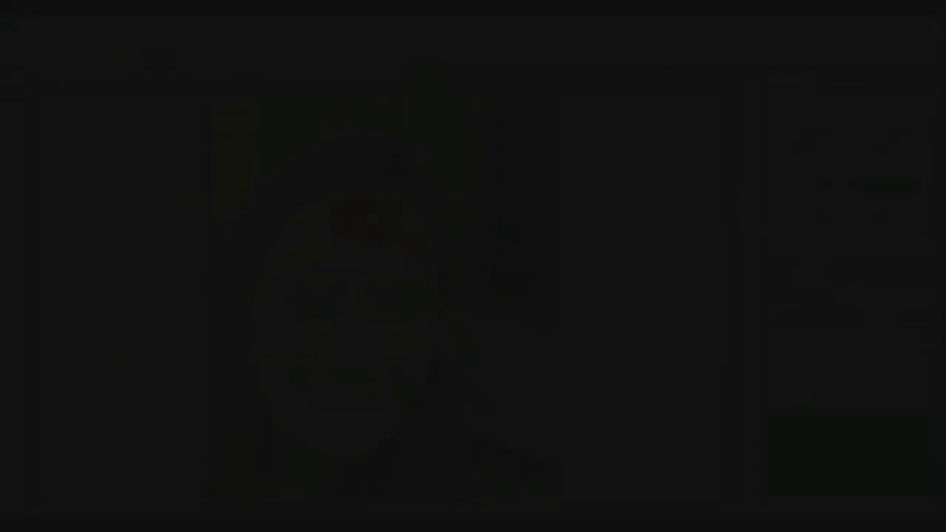
scroll(366, 407, "down", 3)
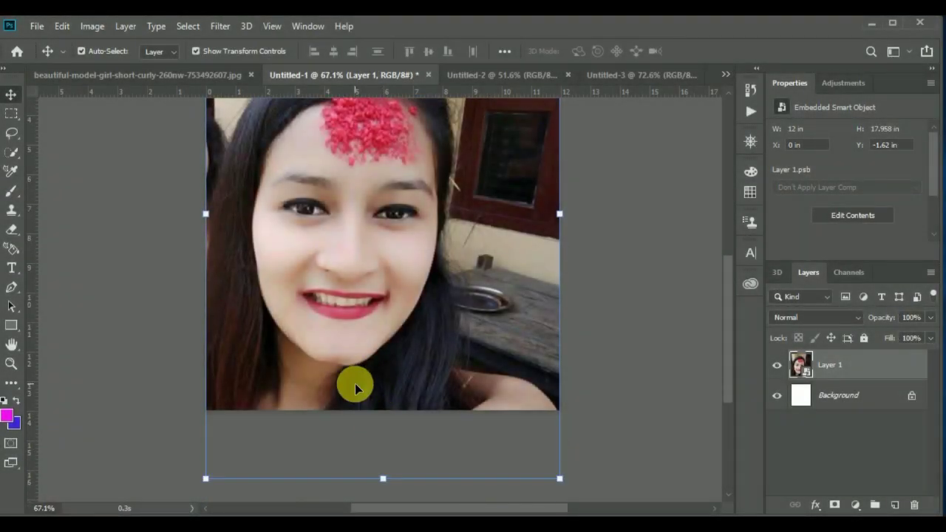
scroll(355, 383, "up", 1)
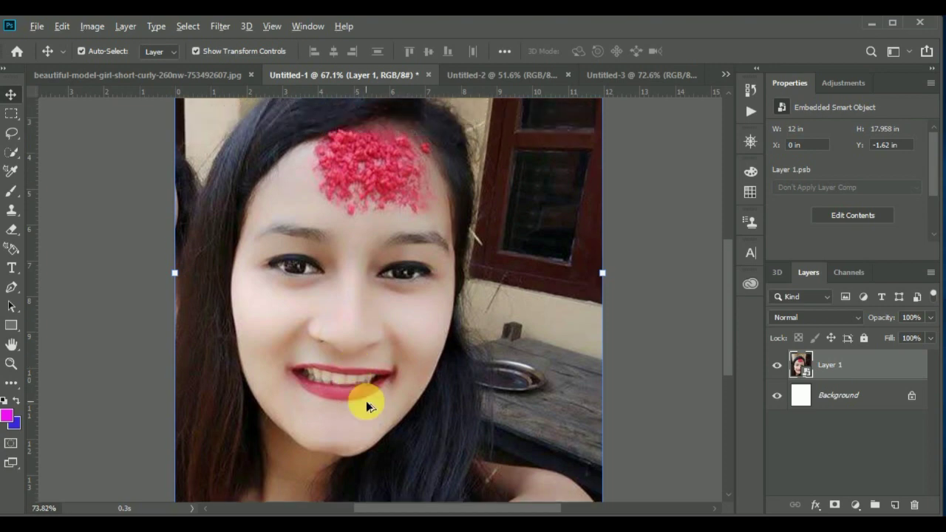
scroll(366, 400, "up", 1)
scroll(366, 401, "up", 2)
scroll(367, 400, "up", 2)
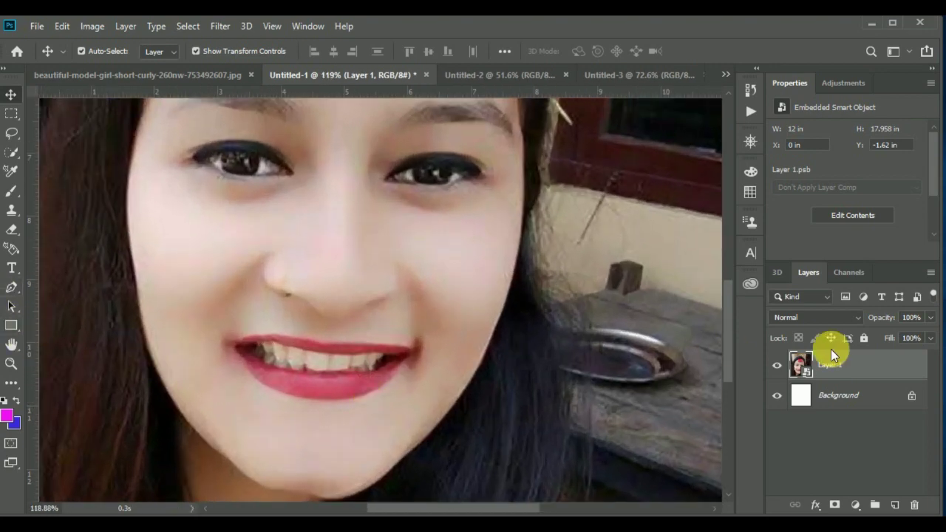
left_click(895, 505)
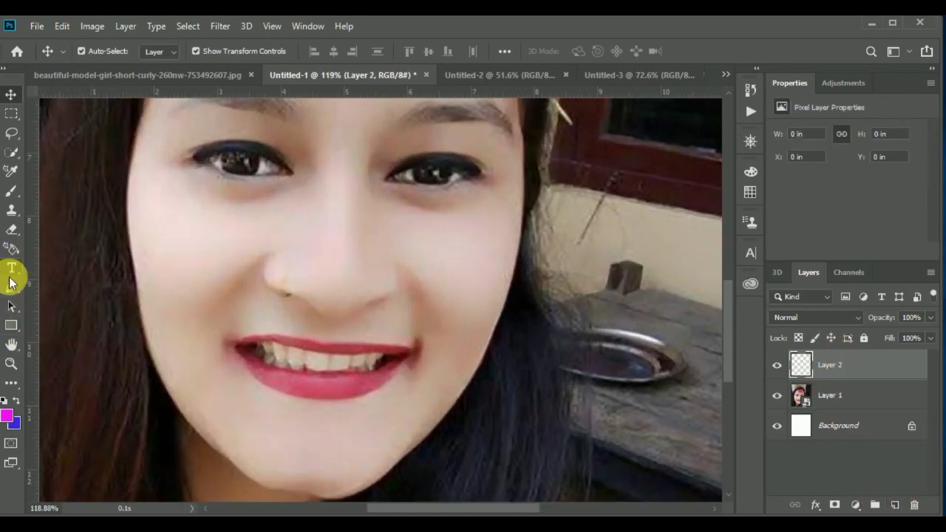
left_click(11, 192)
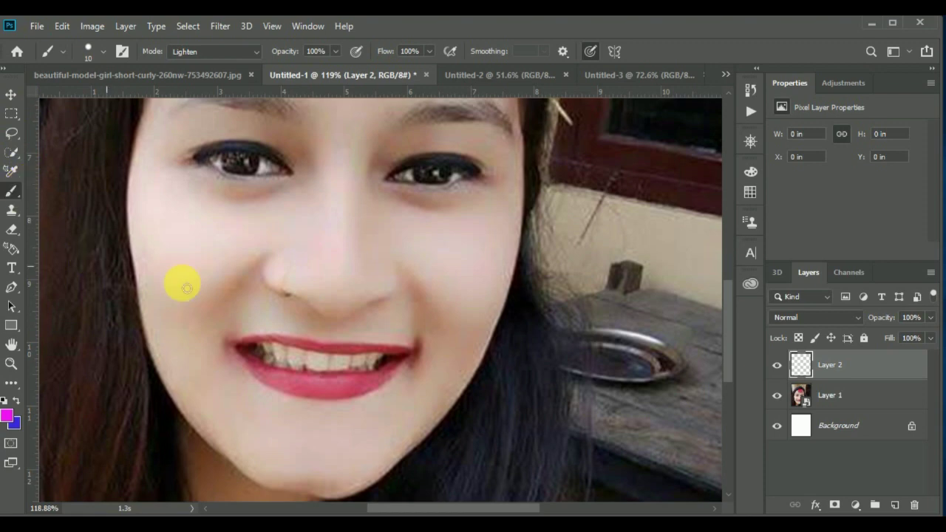
scroll(259, 367, "up", 2)
scroll(261, 364, "up", 2)
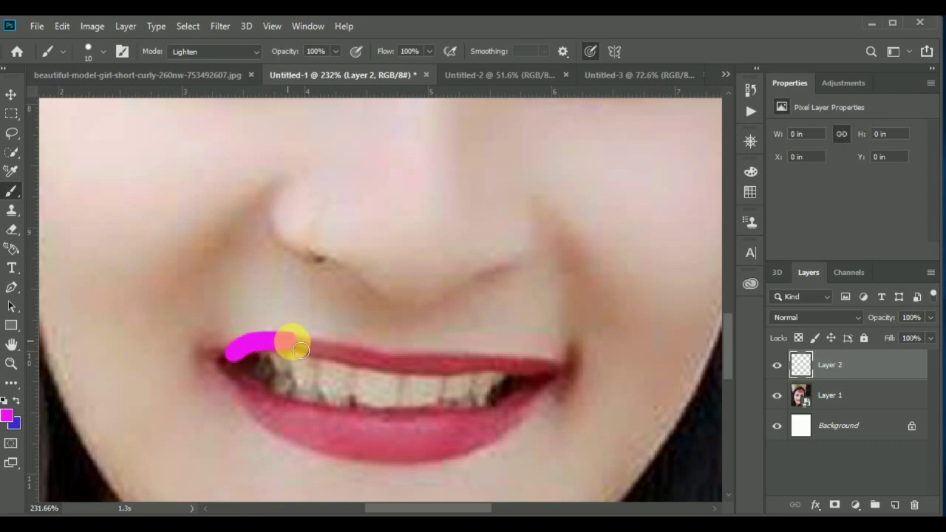
Step: Brush magenta along the smiling woman's upper and lower lips, leaving the teeth clear
left_click_drag(341, 360, 556, 376)
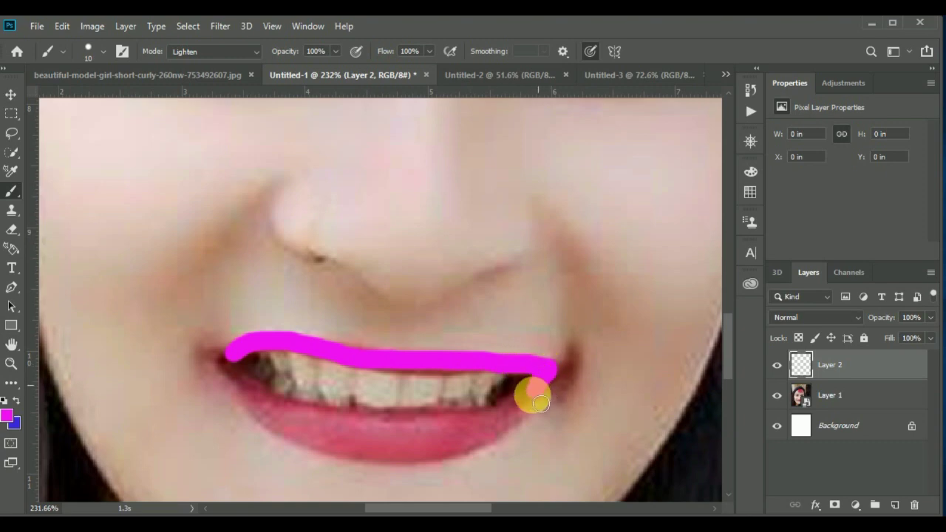
mouse_move(508, 436)
left_mouse_down()
mouse_move(333, 448)
mouse_move(231, 369)
mouse_move(332, 416)
mouse_move(524, 386)
mouse_move(317, 420)
mouse_move(257, 359)
mouse_move(228, 363)
mouse_move(478, 367)
left_mouse_up()
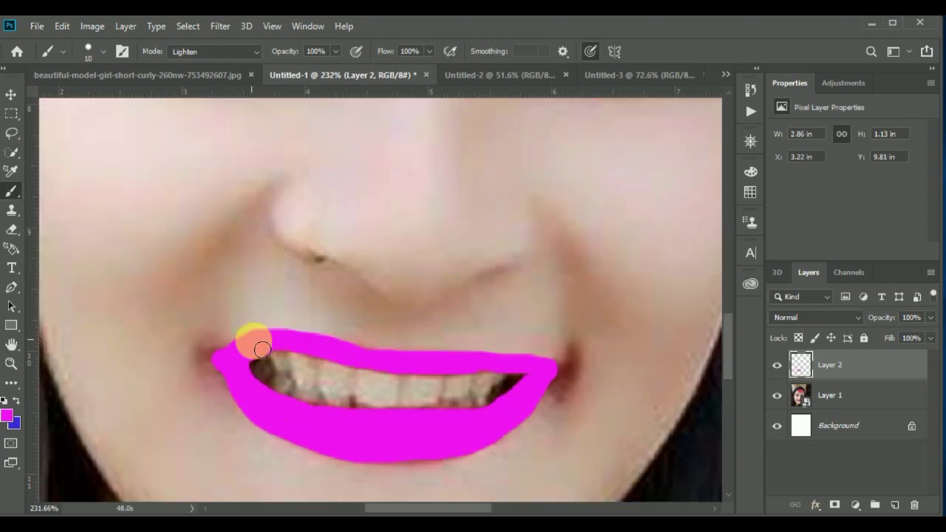
mouse_move(254, 342)
left_mouse_down()
mouse_move(328, 354)
mouse_move(517, 439)
left_mouse_up()
scroll(454, 430, "down", 3)
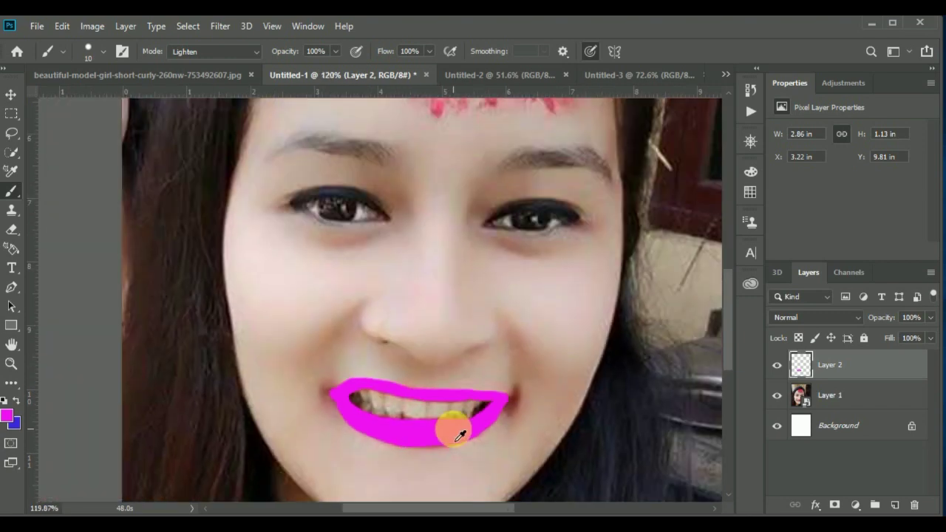
Step: Add a Hue/Saturation adjustment layer over the lips at Hue +5, Saturation +28
left_click(855, 504)
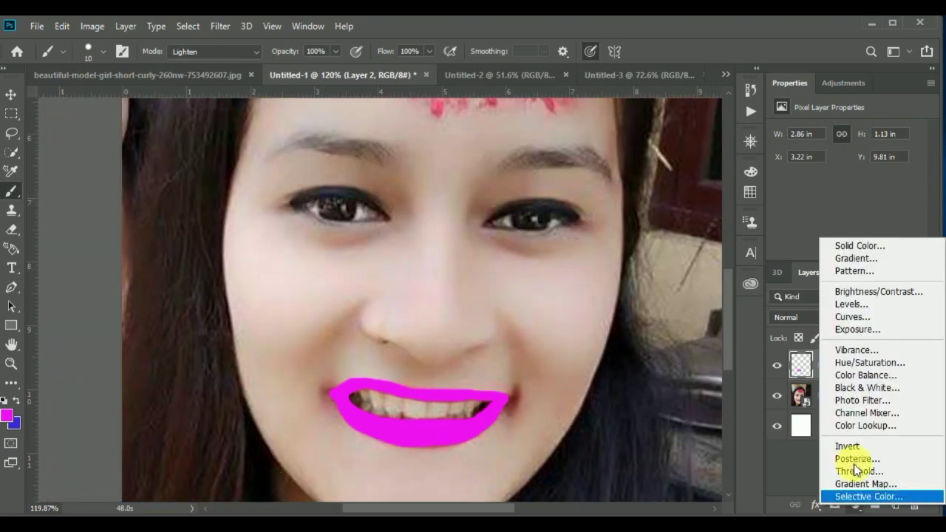
left_click(858, 362)
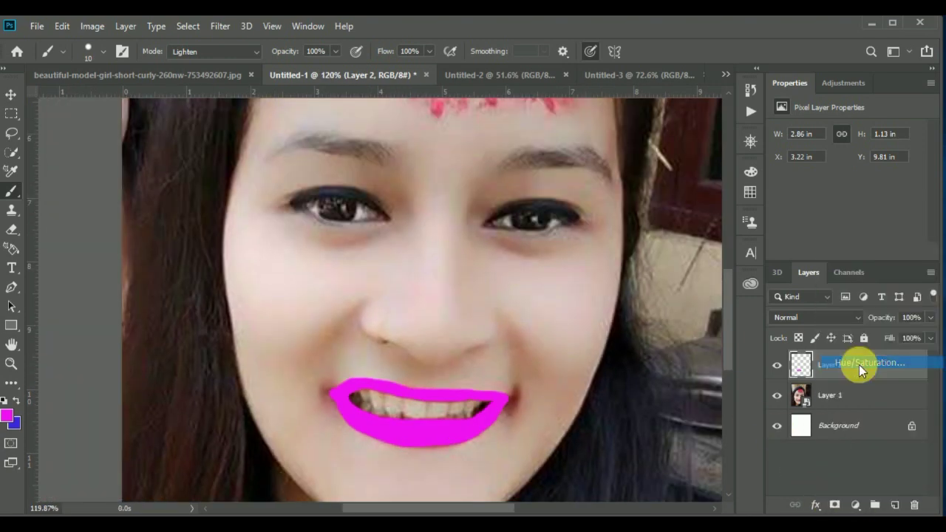
mouse_move(845, 190)
left_mouse_down()
mouse_move(896, 188)
mouse_move(812, 191)
mouse_move(870, 192)
mouse_move(836, 188)
mouse_move(850, 189)
mouse_move(850, 218)
mouse_move(867, 216)
left_mouse_up()
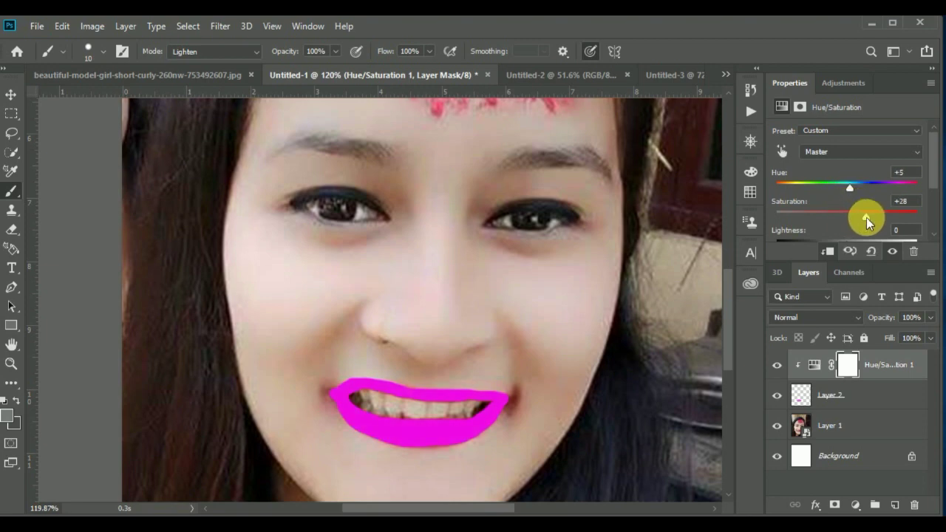
Step: Set Layer 2 to Soft Light blend mode and shift the Hue slider
left_click(809, 396)
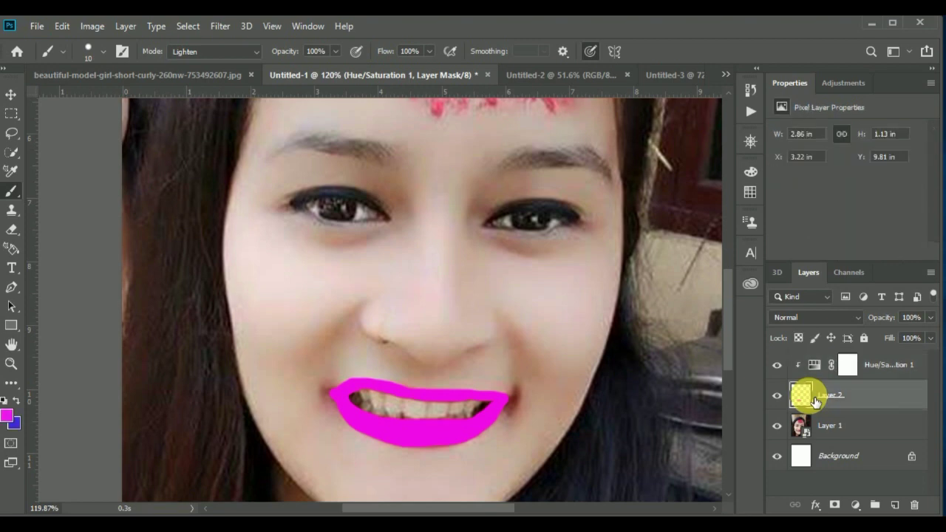
left_click(857, 319)
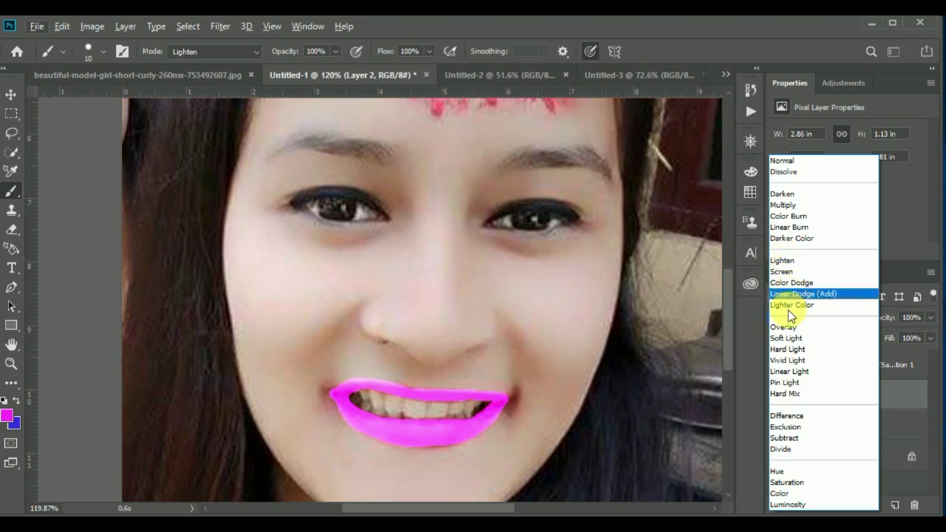
left_click(787, 339)
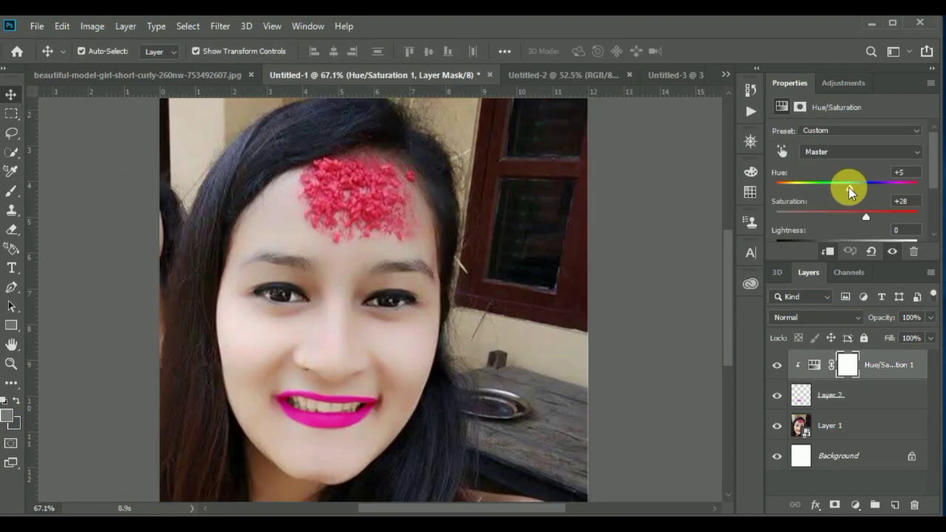
mouse_move(845, 185)
left_mouse_down()
mouse_move(787, 194)
mouse_move(830, 194)
mouse_move(764, 213)
mouse_move(776, 194)
mouse_move(924, 186)
left_mouse_up()
scroll(371, 299, "down", 2, "alt")
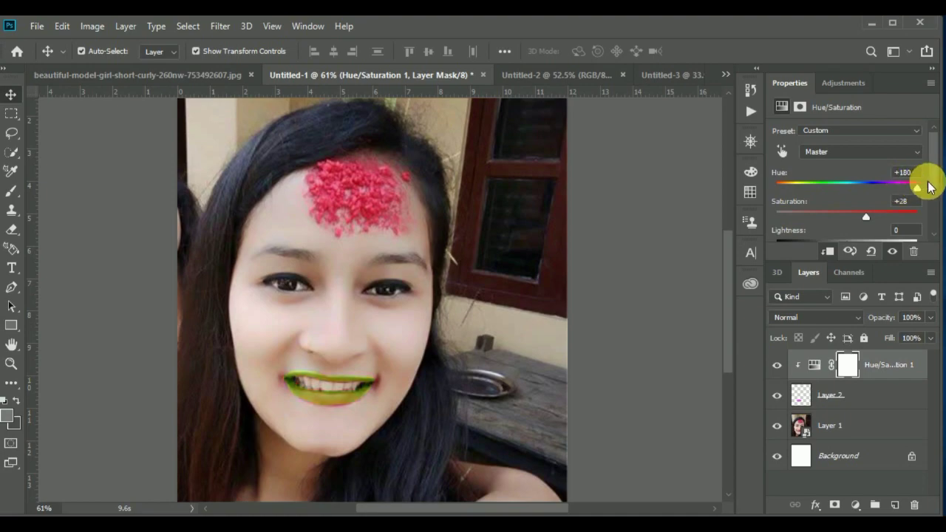
Step: Try dark-red Master settings, then adjust hue, saturation and lightness in the Yellows range
mouse_move(850, 241)
left_mouse_down()
mouse_move(904, 241)
mouse_move(798, 243)
mouse_move(773, 256)
left_mouse_up()
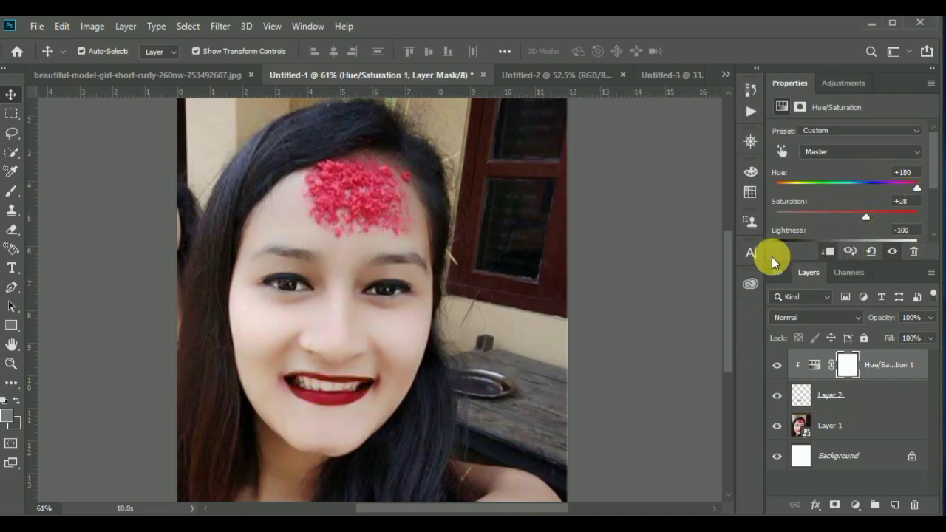
left_click_drag(863, 218, 811, 227)
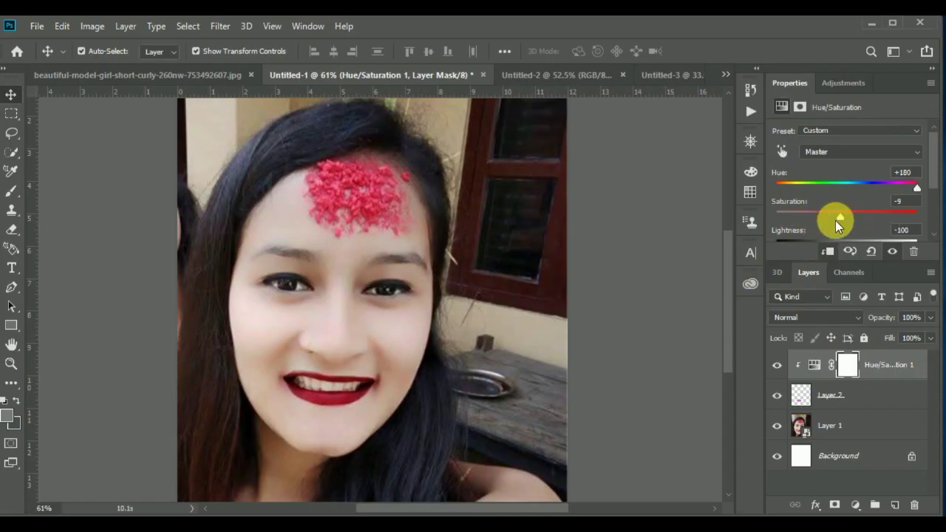
left_click(916, 151)
left_click(886, 177)
left_click_drag(872, 188, 785, 186)
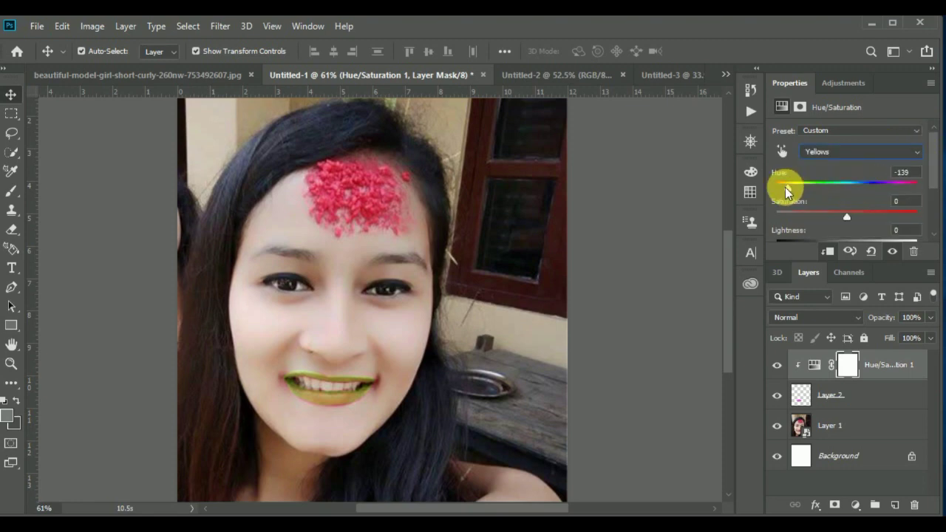
left_click_drag(846, 216, 866, 216)
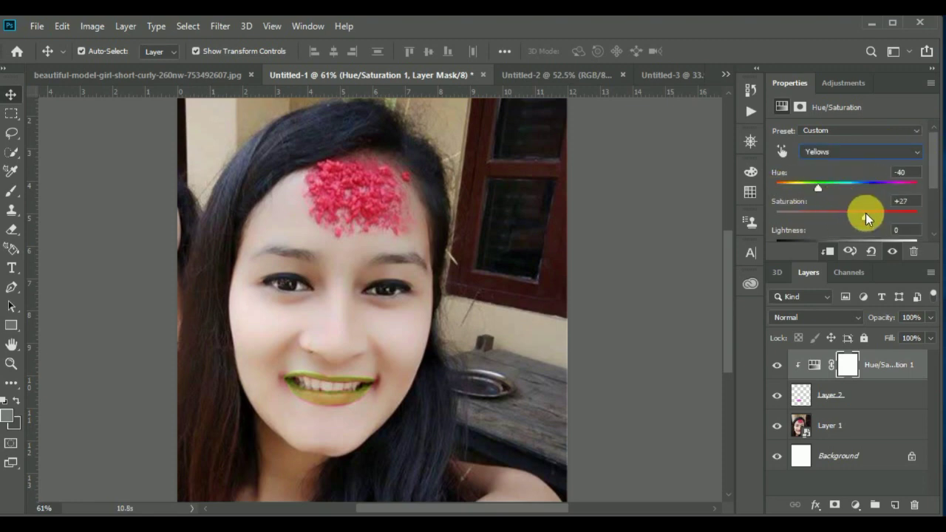
left_click_drag(887, 243, 795, 242)
left_click_drag(817, 188, 887, 190)
Step: Apply a pink preset, then push Master Hue to +180 for yellow-green lips
left_click(860, 130)
left_click(879, 164)
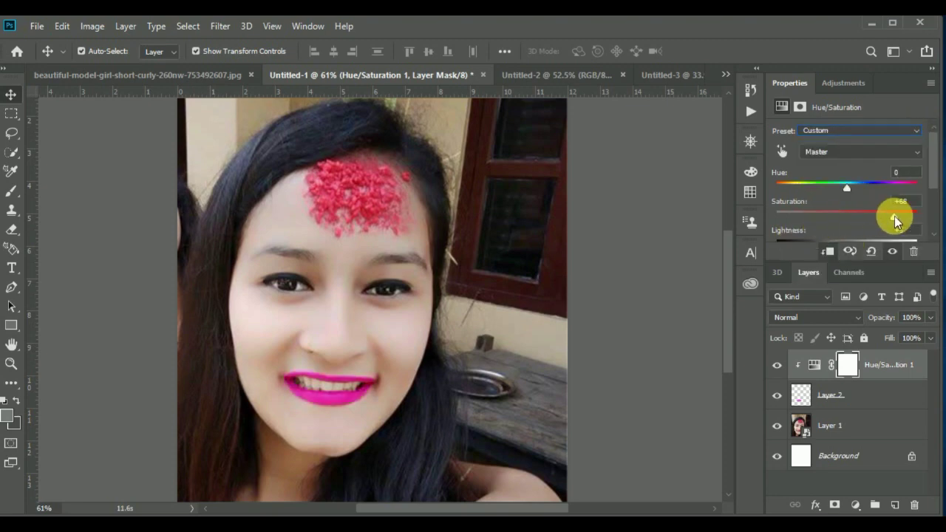
left_click_drag(868, 194, 922, 194)
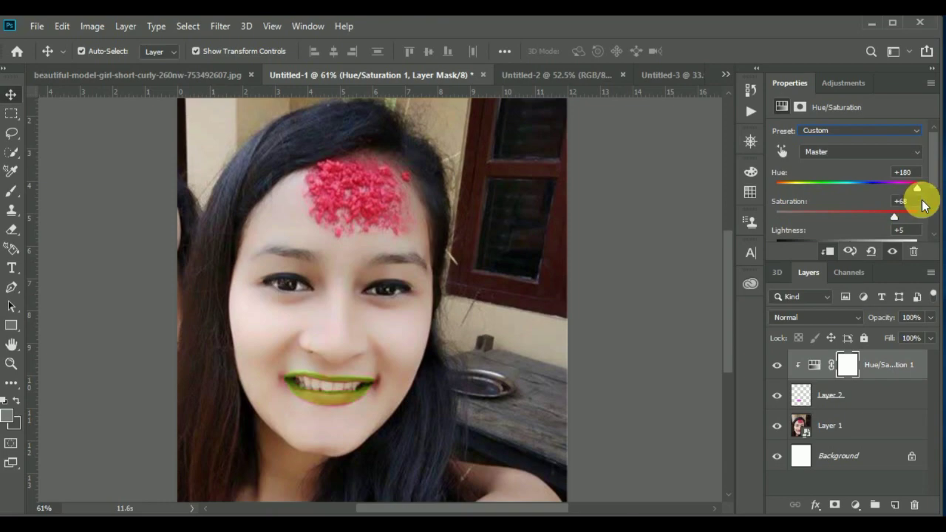
scroll(844, 232, "down", 2)
scroll(842, 214, "down", 1)
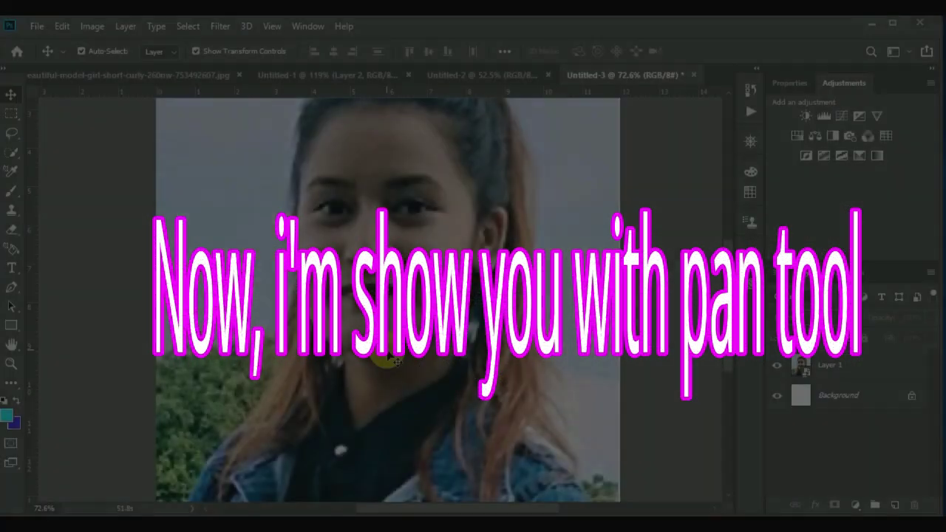
Step: Zoom into the Untitled-3 portrait's lips, choose the Pen tool, and add empty Layer 2
scroll(389, 360, "up", 3)
scroll(380, 355, "up", 2)
scroll(381, 354, "up", 2)
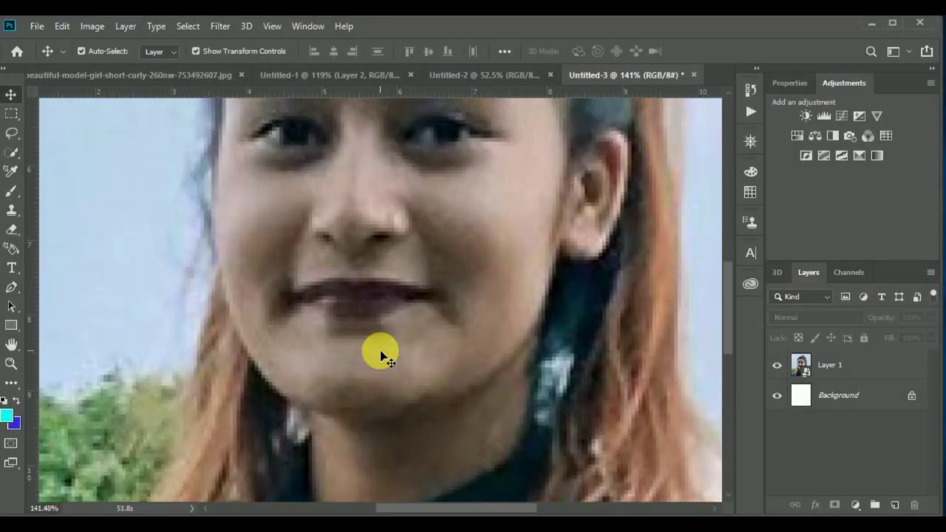
scroll(381, 356, "up", 2)
scroll(380, 354, "up", 2)
scroll(380, 353, "up", 2)
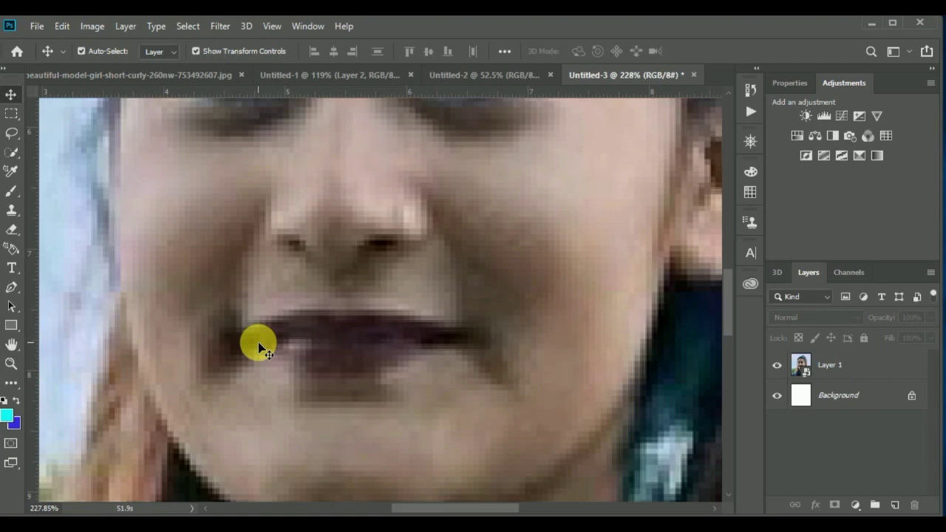
left_click(12, 288)
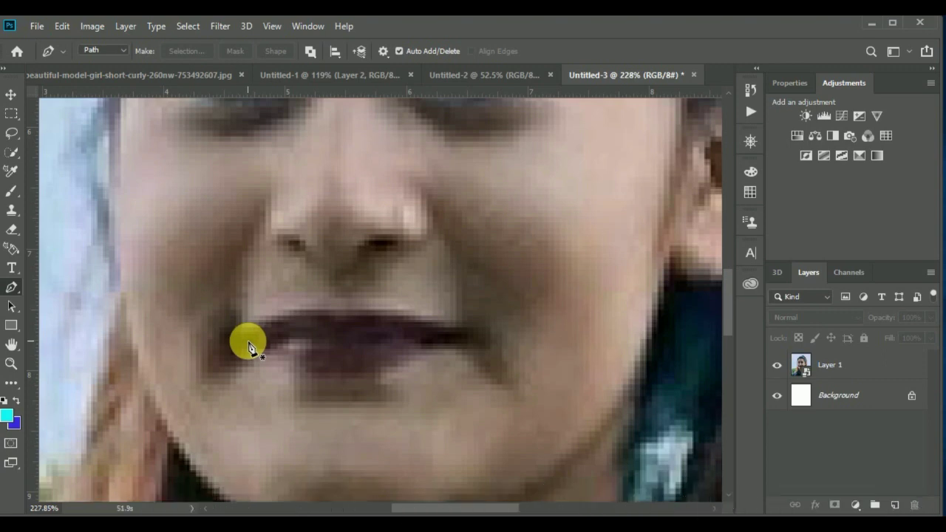
left_click(894, 504)
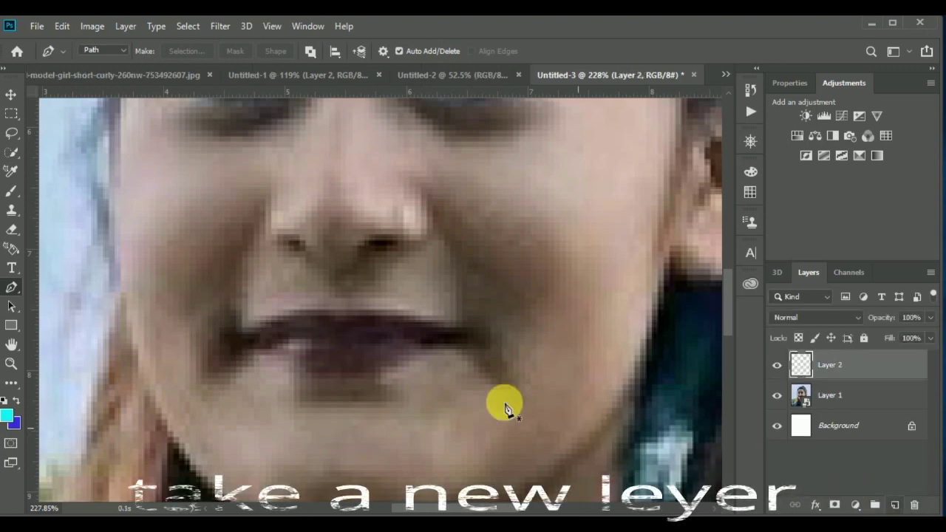
Step: Trace a closed curved Pen path along the upper lip, then back along the lower lip
left_click(248, 341)
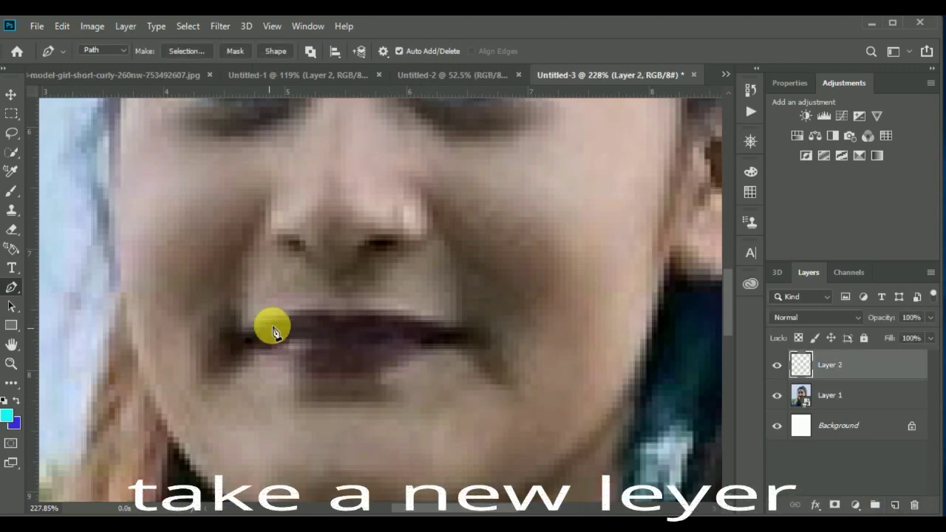
left_click_drag(303, 316, 347, 320)
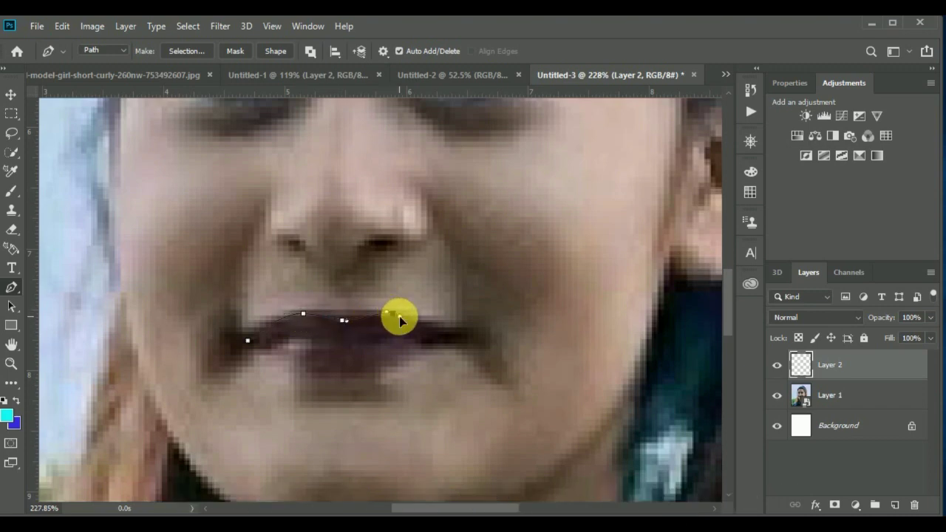
left_click_drag(407, 323, 407, 319)
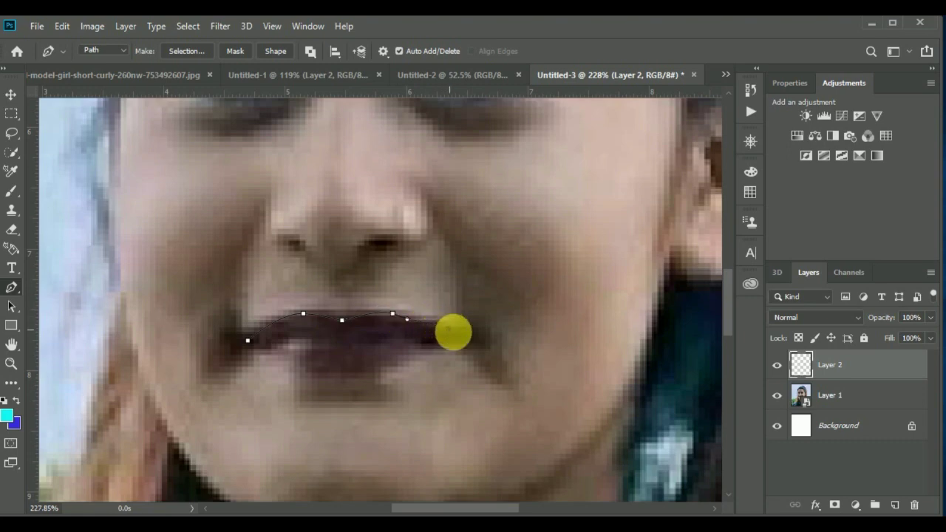
left_click_drag(456, 337, 409, 359)
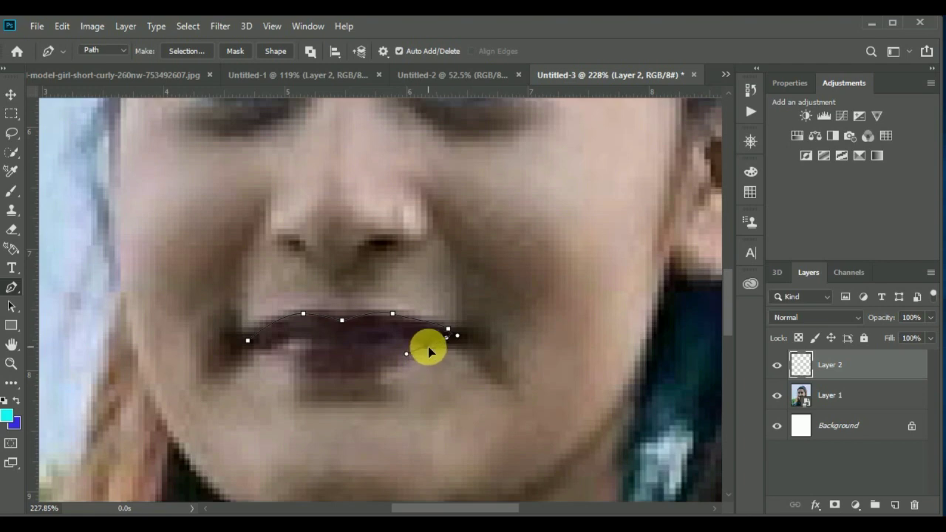
mouse_move(406, 355)
left_mouse_down()
mouse_move(368, 379)
mouse_move(331, 379)
mouse_move(249, 354)
mouse_move(256, 340)
left_mouse_up()
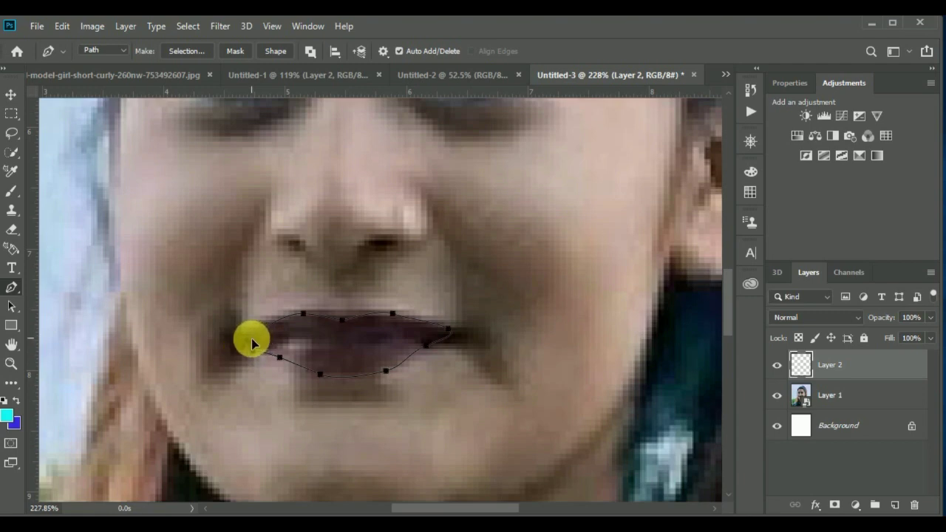
left_click_drag(251, 342, 294, 387)
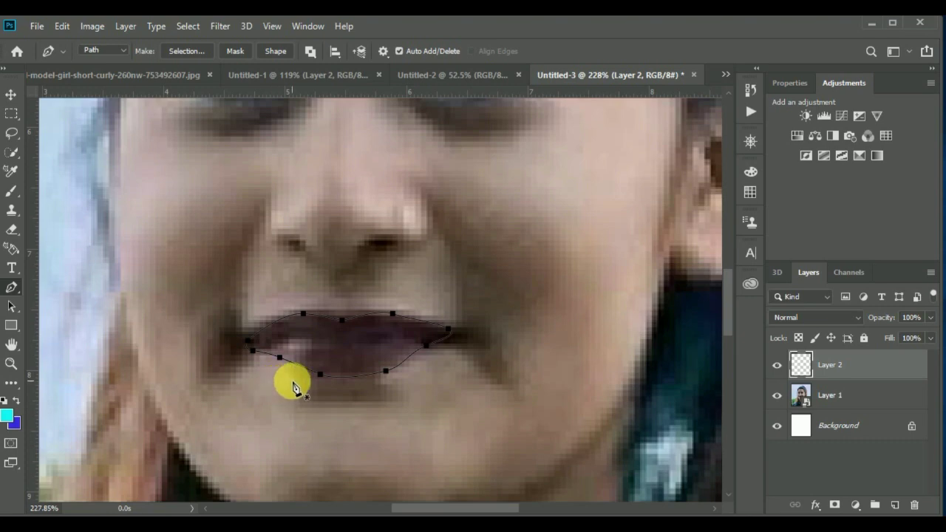
left_click_drag(293, 386, 277, 349)
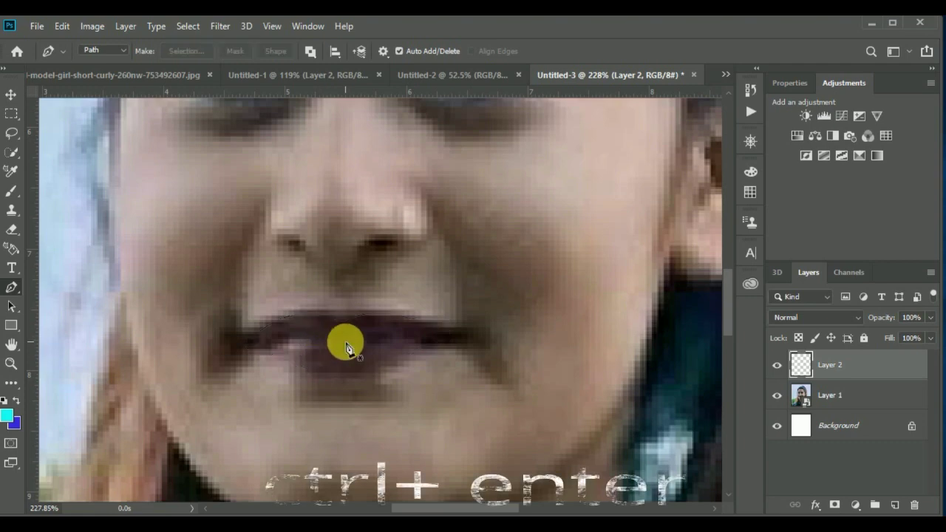
Step: Load the lip path as a selection and set the foreground colour to magenta f70ce9
key("ctrl+Return")
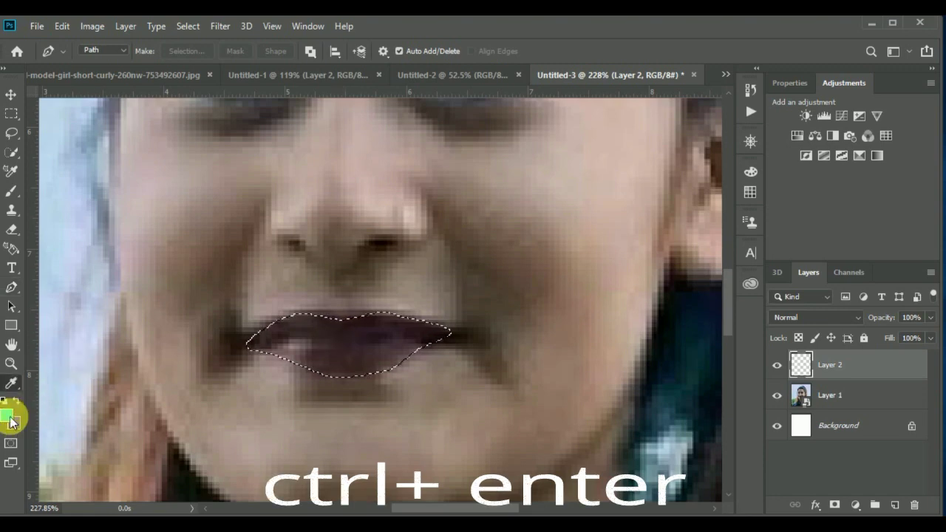
left_click(7, 415)
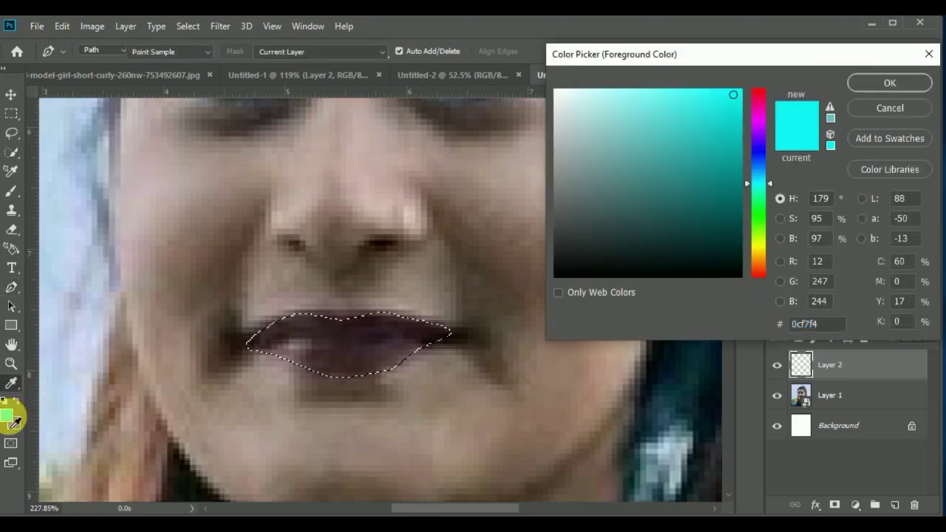
left_click(759, 118)
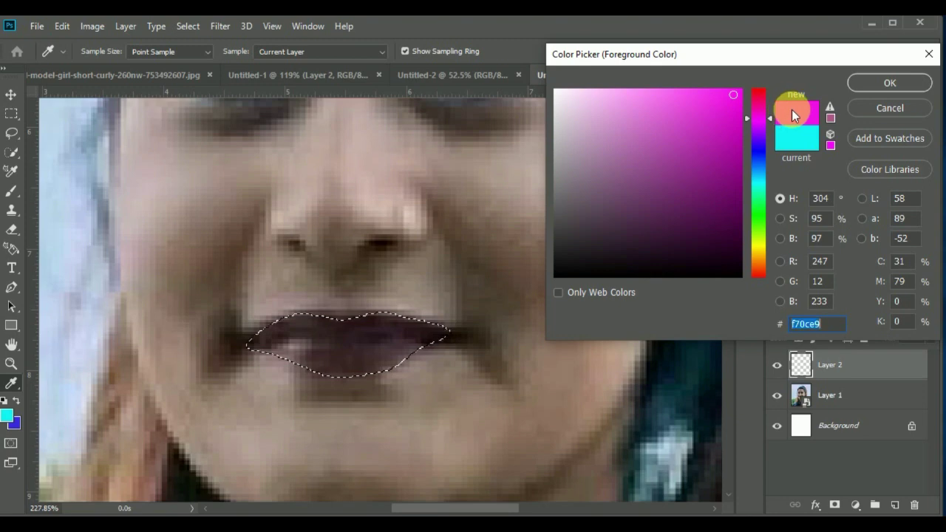
left_click(917, 86)
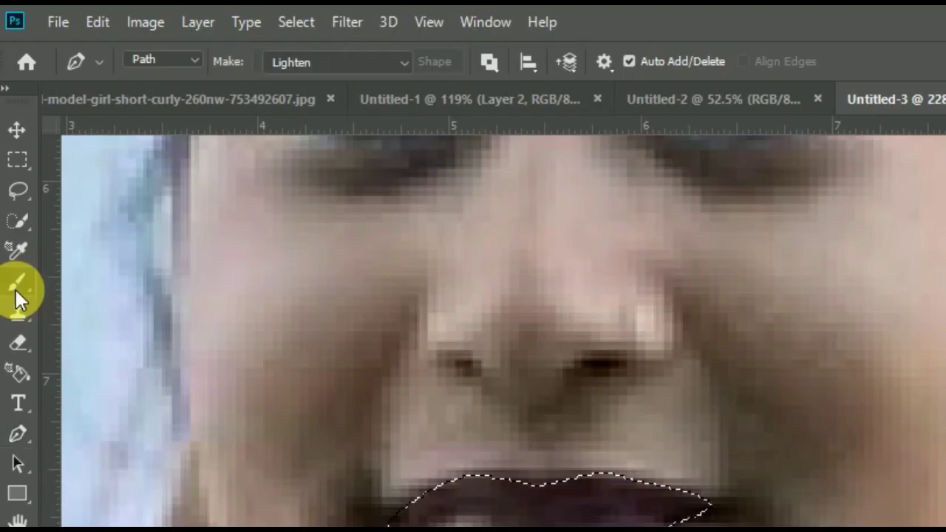
Step: Paint both lips solid magenta inside the selection with a 31 px brush
left_click(15, 290)
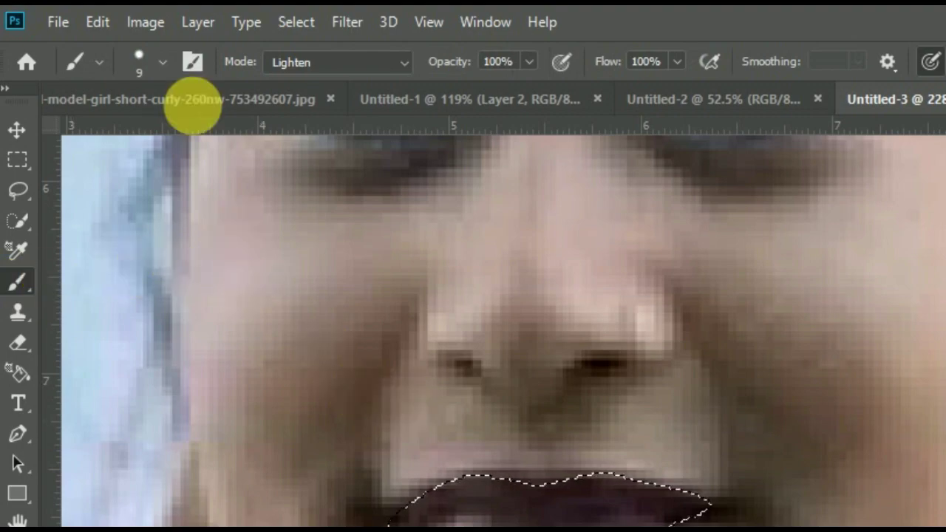
left_click(165, 66)
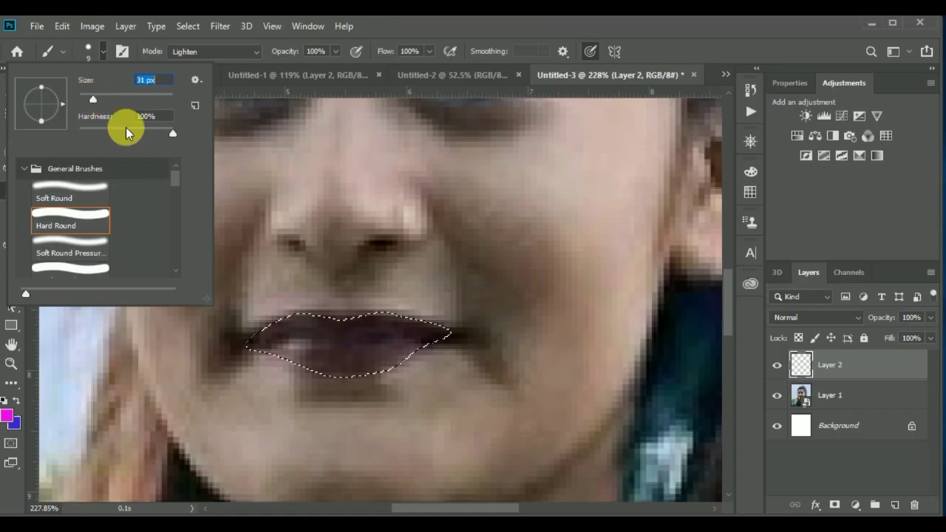
key("Return")
left_click_drag(276, 341, 427, 325)
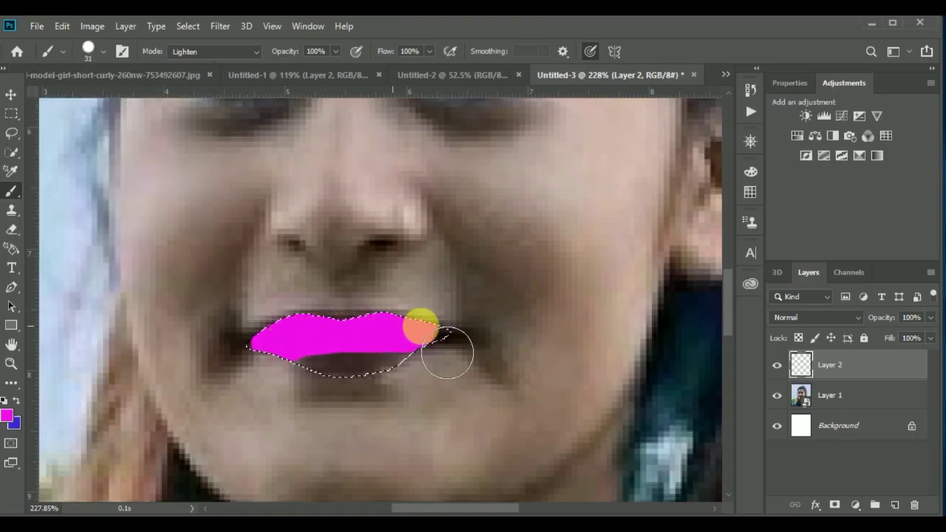
left_click_drag(453, 355, 275, 359)
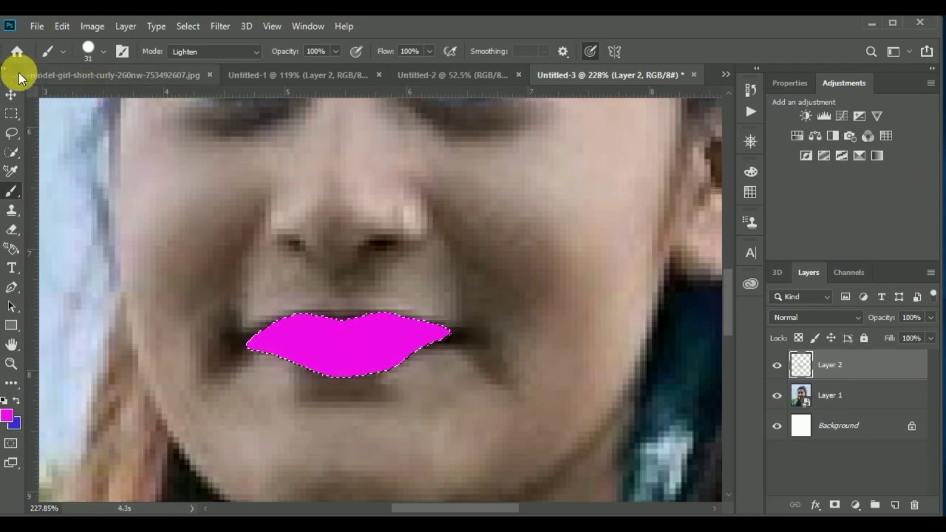
Step: Make Layer 2 the active layer and open its Layer Style settings
left_click(11, 95)
left_click(520, 333, "ctrl")
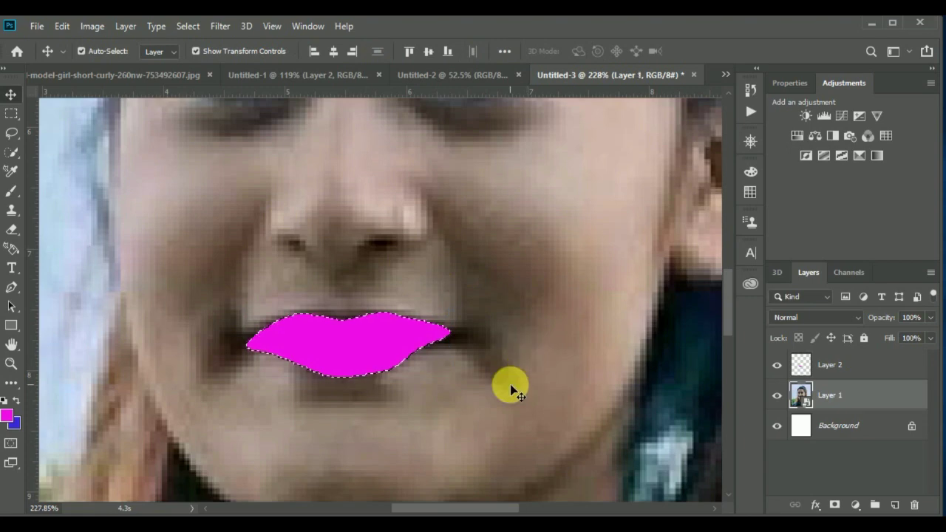
left_click(801, 371)
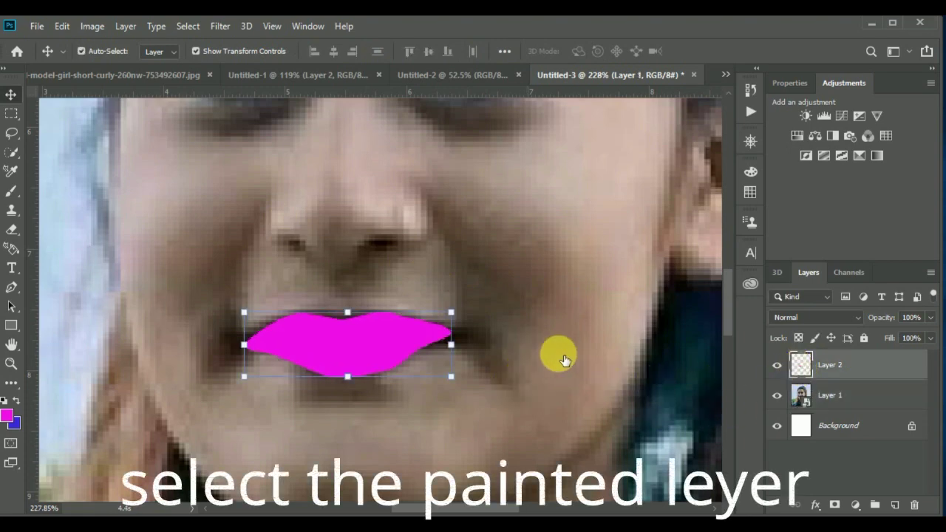
double_click(872, 368)
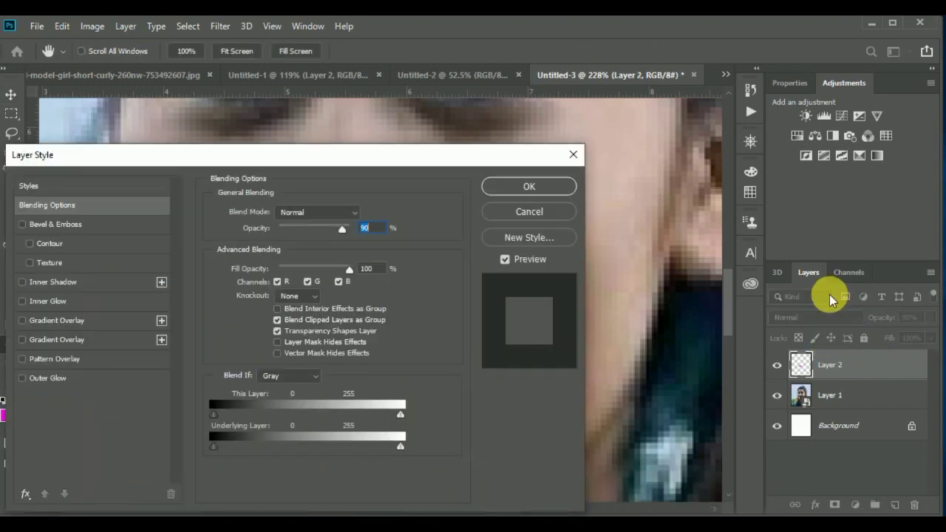
Step: Move the Layer Style window aside and adjust the Underlying Layer blend-if limits
mouse_move(328, 155)
left_mouse_down()
mouse_move(236, 180)
mouse_move(169, 169)
mouse_move(93, 137)
mouse_move(452, 100)
mouse_move(807, 28)
left_mouse_up()
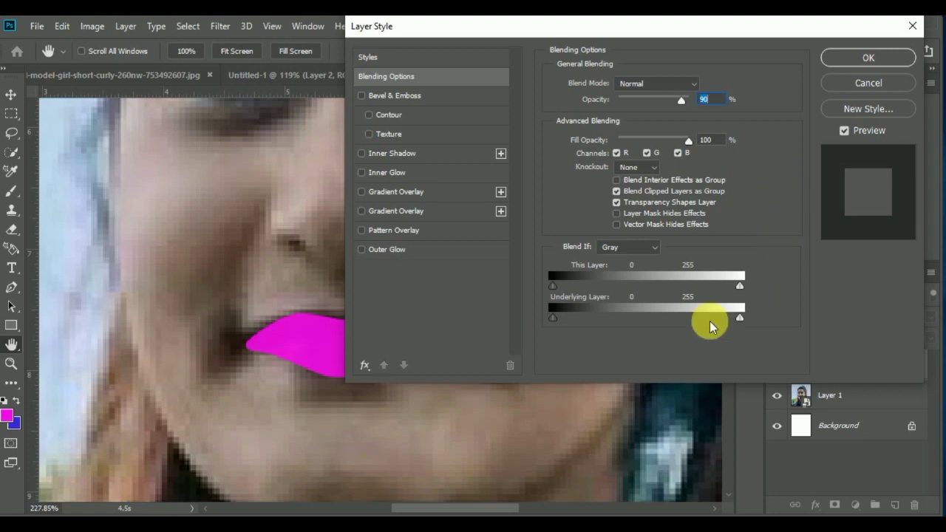
left_click_drag(739, 317, 717, 320)
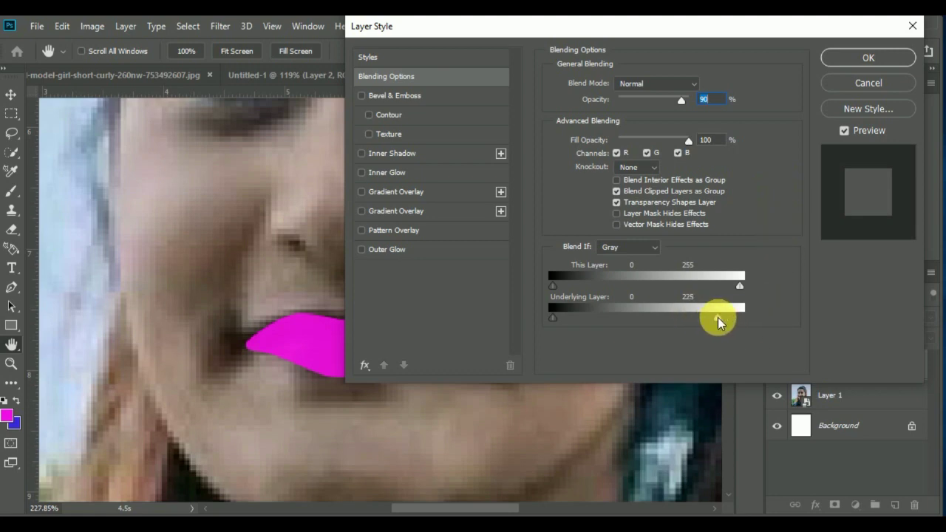
mouse_move(553, 318)
left_mouse_down()
mouse_move(579, 323)
mouse_move(551, 318)
left_mouse_up()
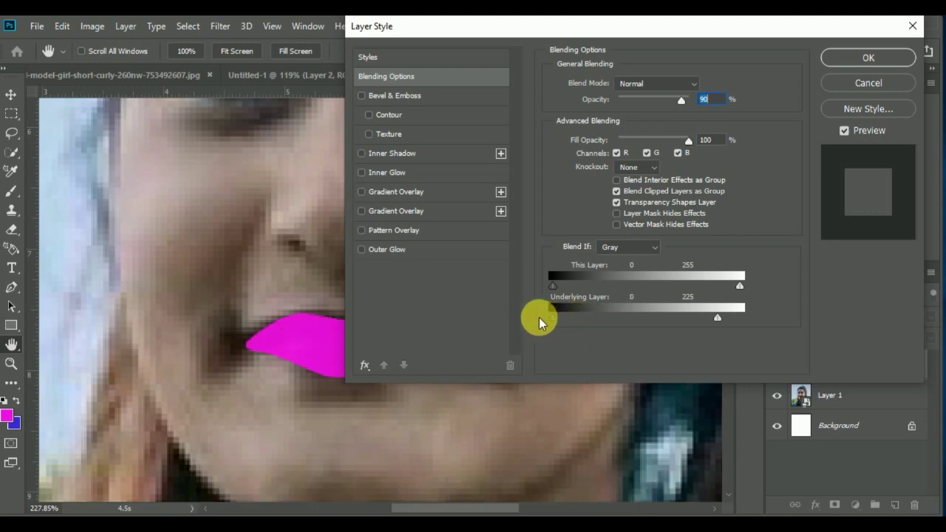
mouse_move(721, 321)
left_mouse_down()
mouse_move(654, 321)
mouse_move(742, 325)
left_mouse_up()
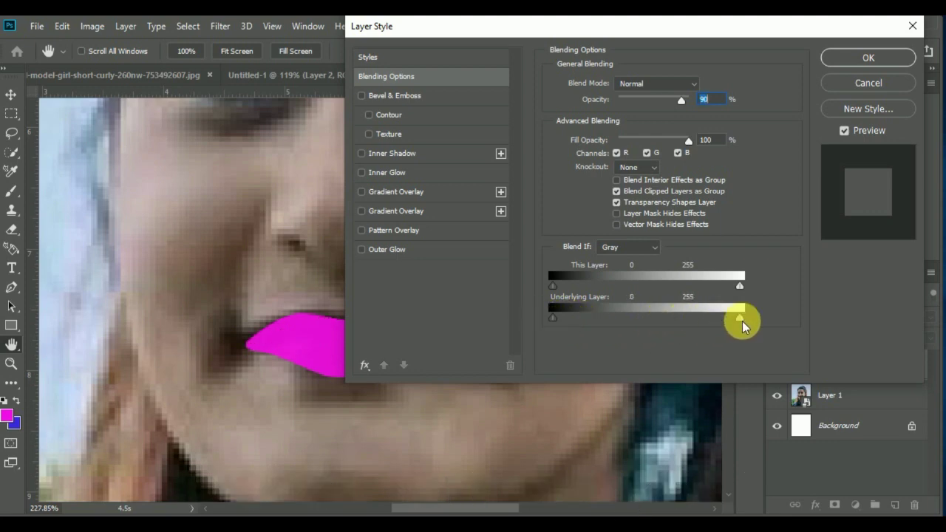
Step: Base Blend If on Red with This Layer at 0–254, enabling both mask/interior options
left_click(654, 247)
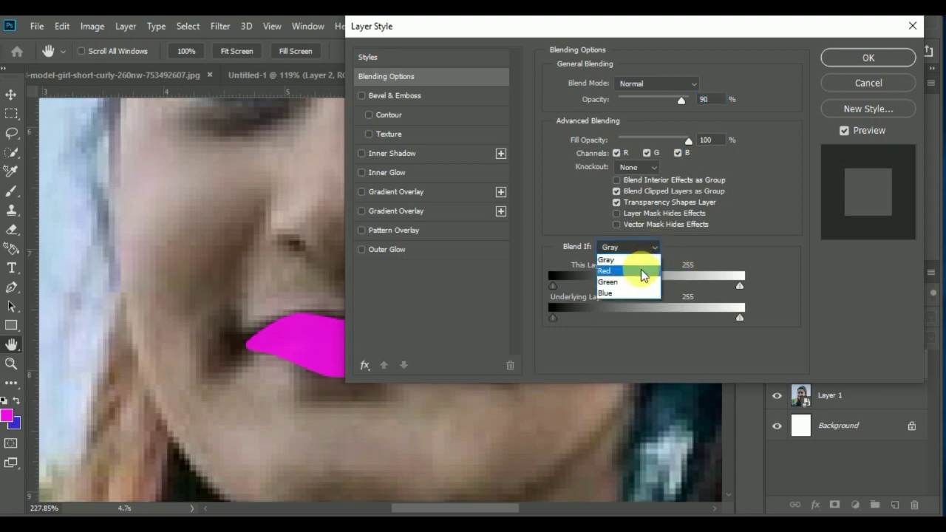
left_click(641, 271)
mouse_move(734, 283)
left_mouse_down()
mouse_move(714, 284)
mouse_move(739, 283)
left_mouse_up()
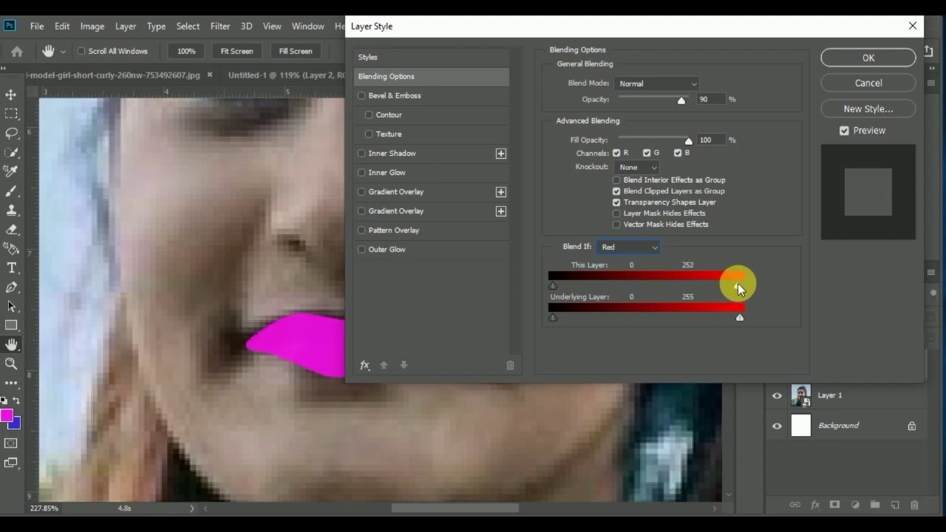
left_click_drag(734, 285, 736, 283)
left_click(616, 213)
left_click(617, 180)
left_click_drag(735, 282, 739, 282)
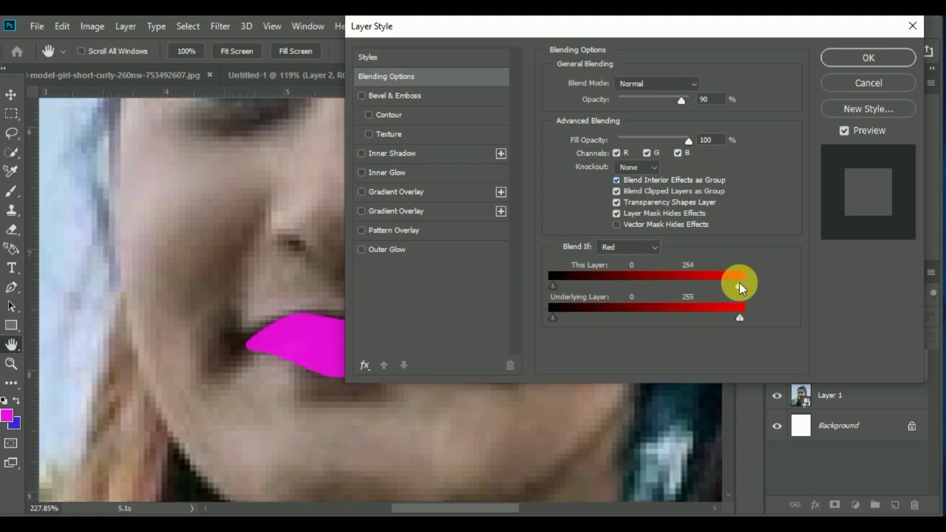
Step: Set Layer 2's blend mode to Vivid Light in Layer Style
left_click(693, 86)
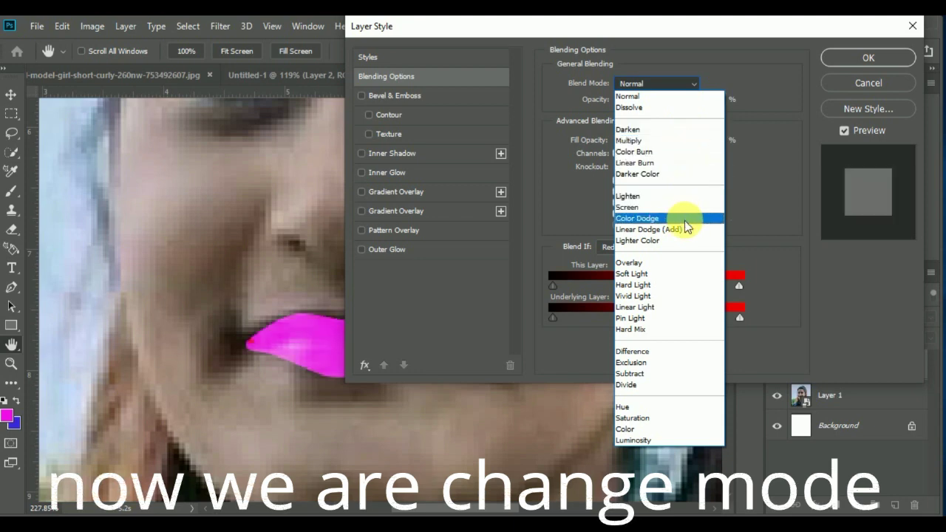
left_click(663, 295)
left_click_drag(739, 287, 741, 290)
Step: Switch Blend If to Gray with Underlying Layer 13–216 and This Layer up to 255, then apply
left_click(645, 247)
left_click(643, 259)
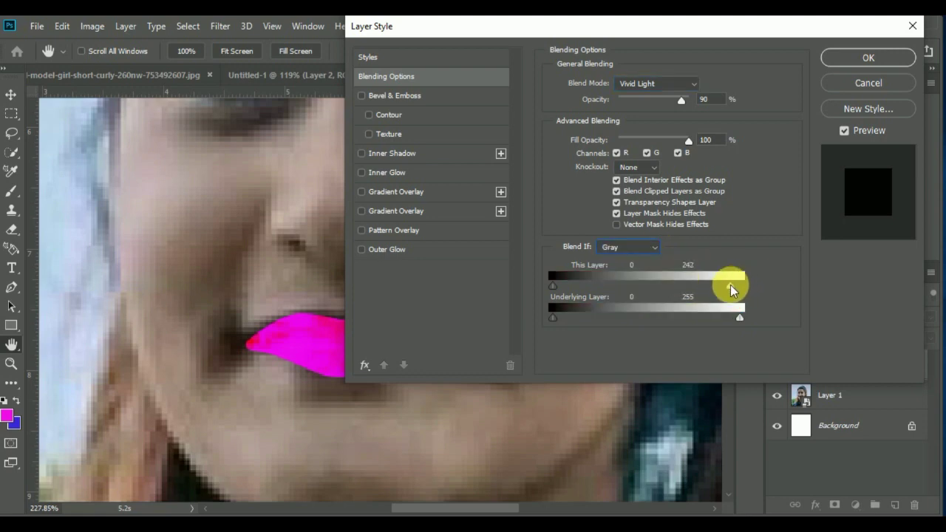
mouse_move(730, 288)
left_mouse_down()
mouse_move(711, 286)
mouse_move(743, 286)
left_mouse_up()
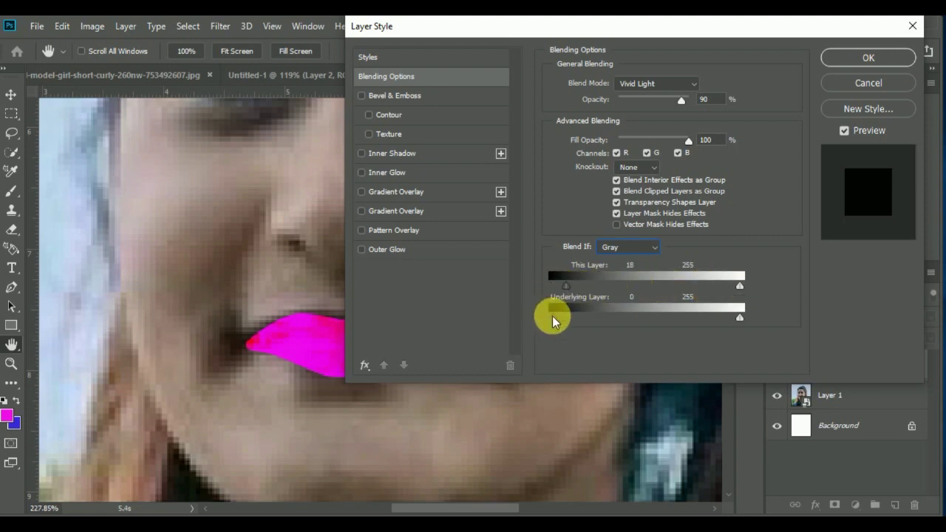
left_click_drag(552, 315, 613, 316)
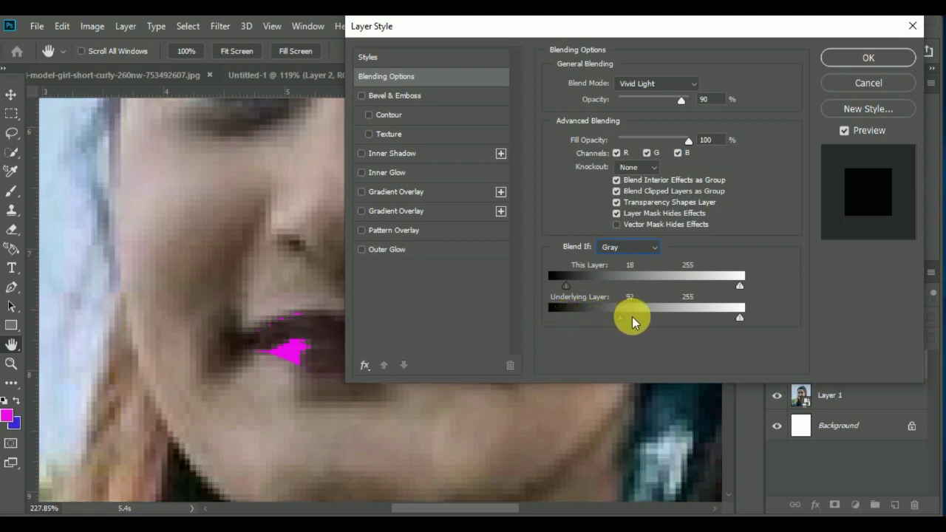
left_click_drag(583, 321, 560, 320)
left_click_drag(740, 318, 710, 321)
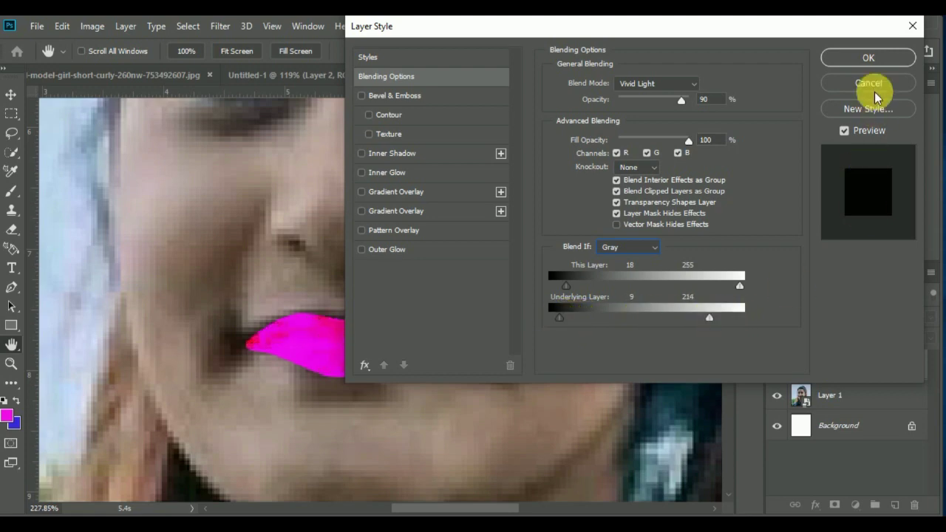
left_click(871, 58)
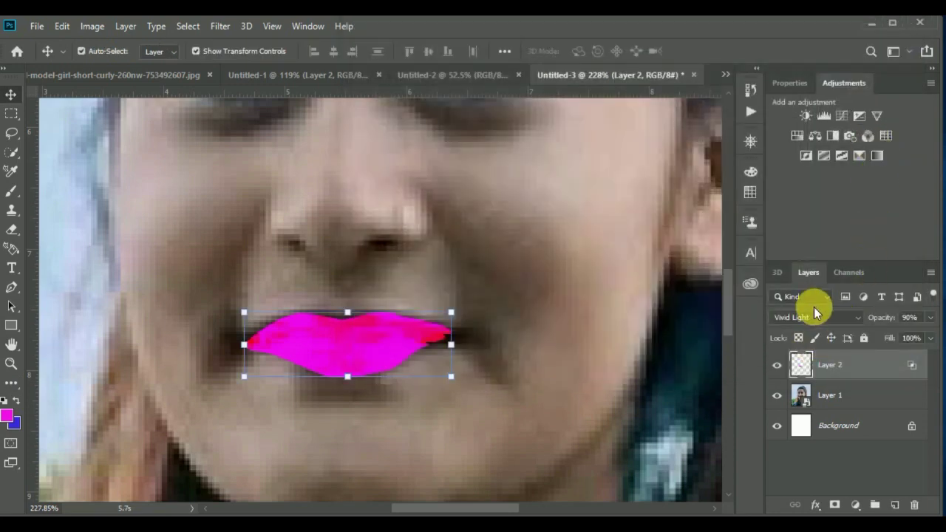
Step: Change Layer 2's blend mode to Overlay in the Layers panel
left_click(854, 322)
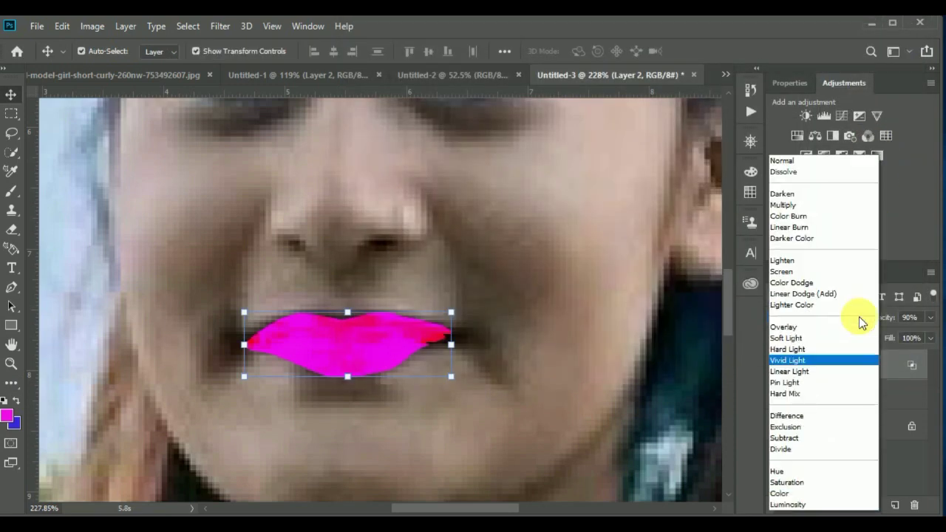
left_click(811, 328)
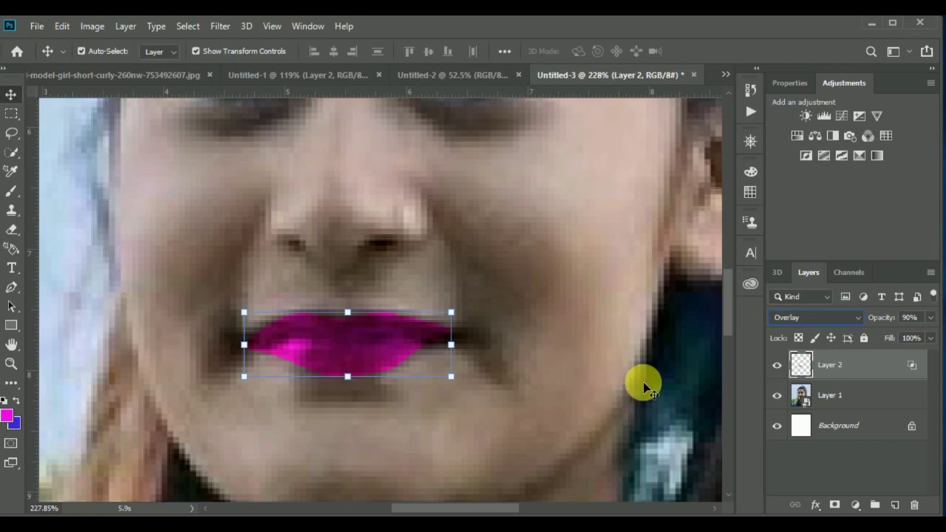
left_click(595, 362)
scroll(596, 363, "down", 3)
scroll(597, 364, "down", 2)
scroll(596, 363, "down", 2)
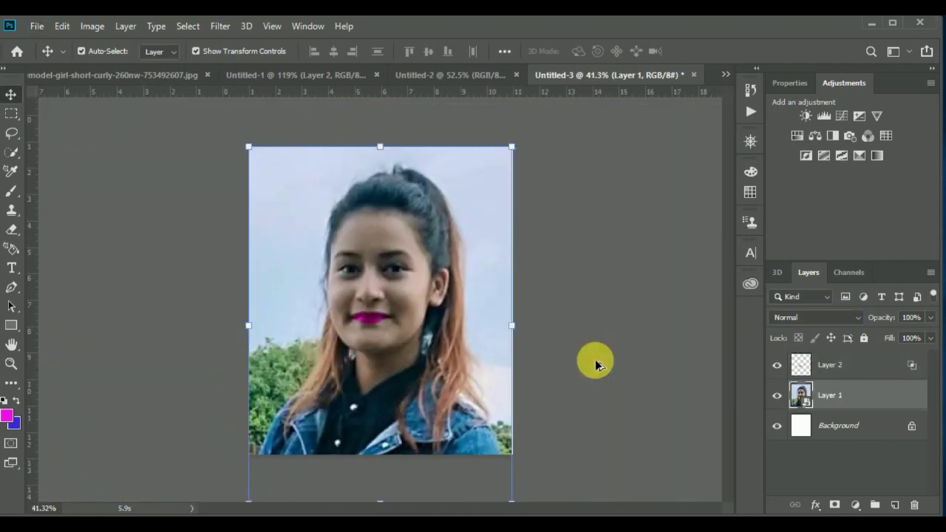
scroll(468, 354, "down", 1)
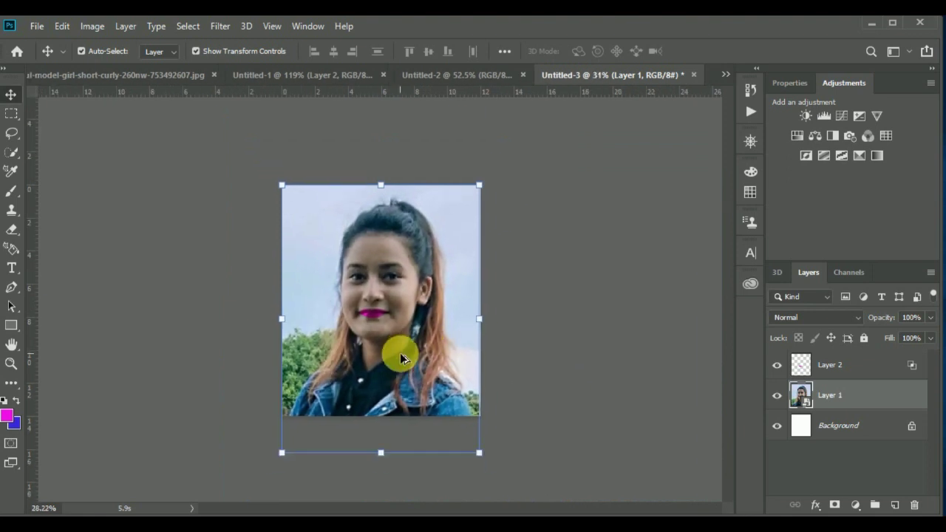
scroll(398, 351, "down", 1)
scroll(396, 347, "up", 1)
scroll(394, 342, "up", 2)
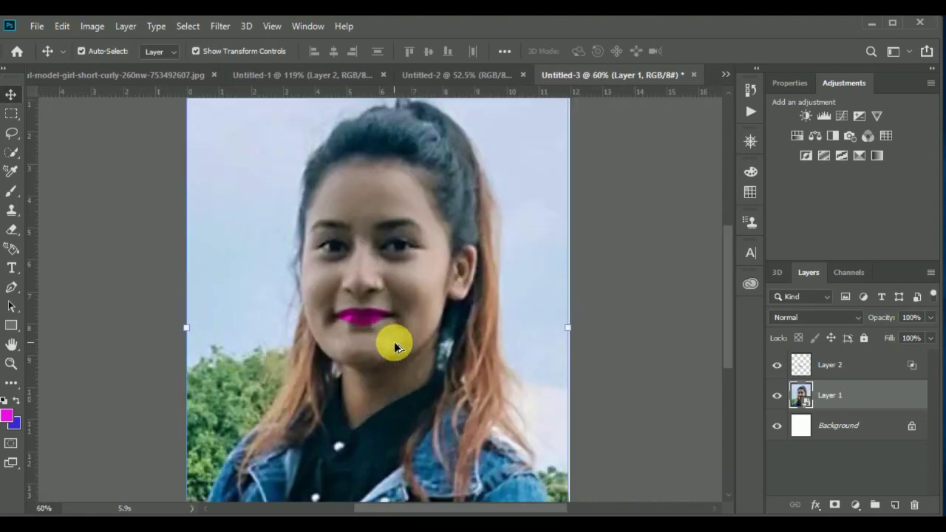
scroll(394, 341, "down", 2)
scroll(394, 341, "down", 1)
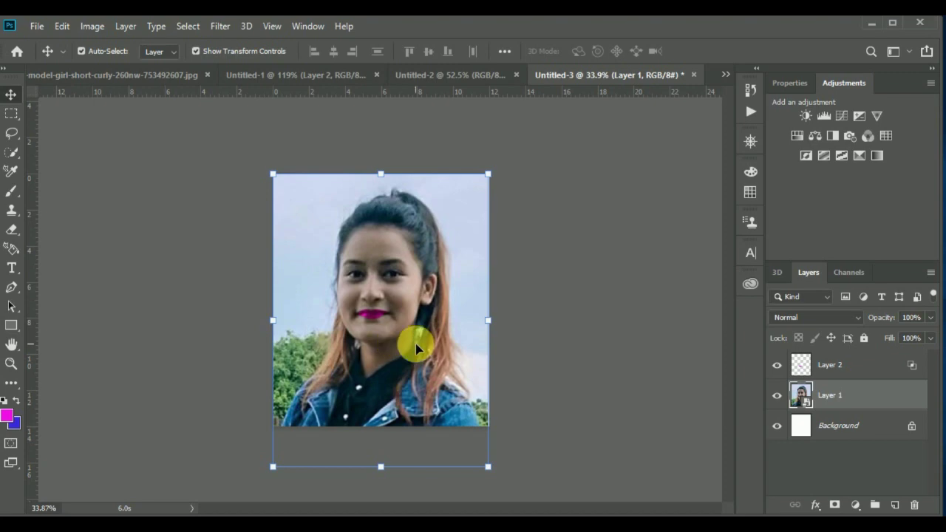